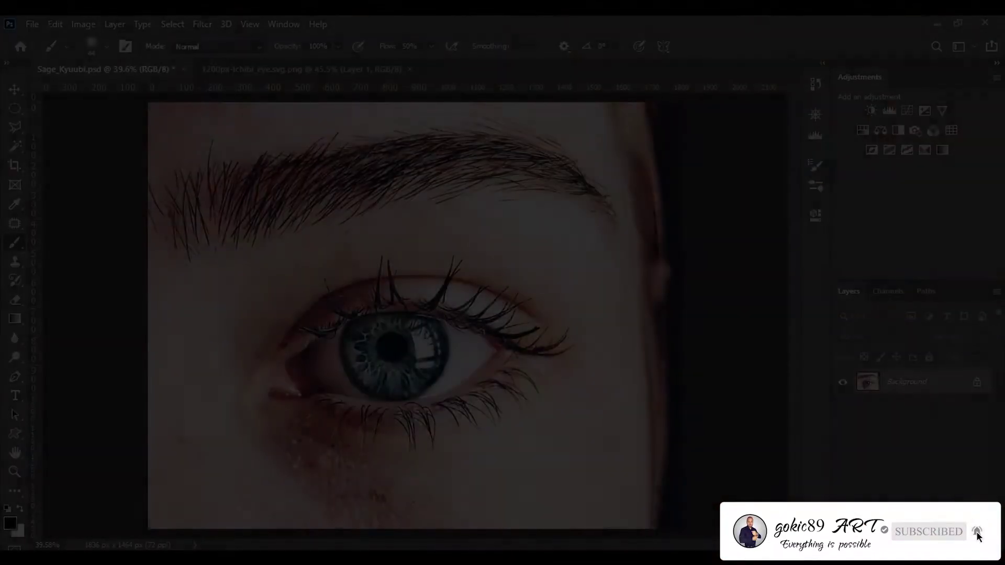
- Duplicate the photo layer and hide the original Background layer
key("ctrl+j")
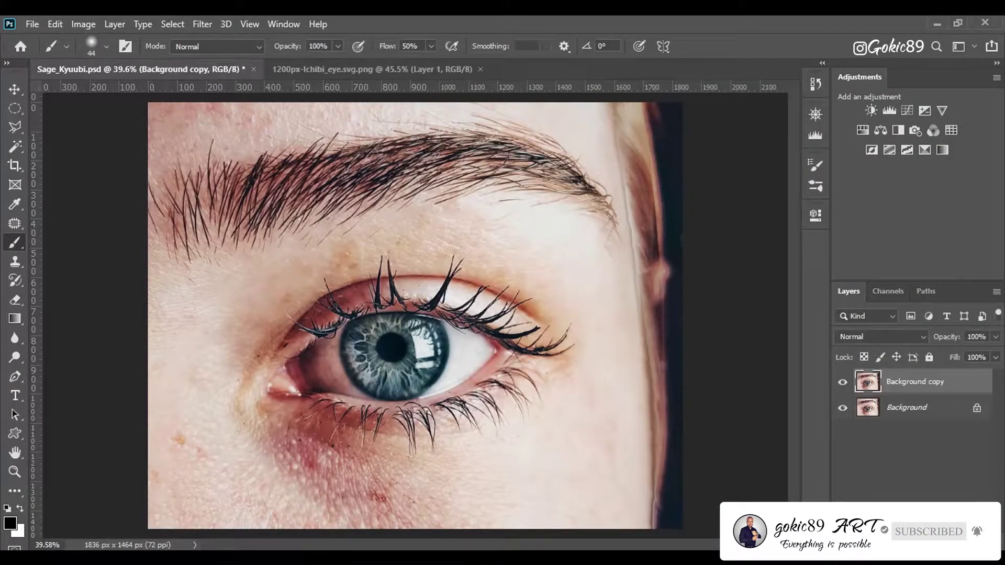
left_click(842, 408)
scroll(376, 386, "up", 2)
scroll(375, 386, "up", 3)
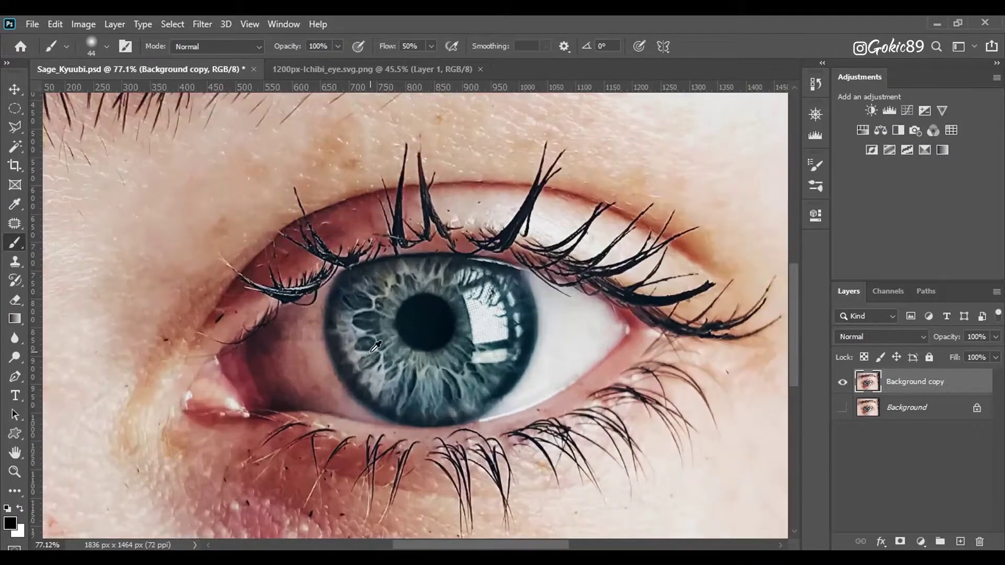
scroll(376, 386, "up", 2)
- Paint the upper, lower and right iris edges from blue to grey with the Color Replacement Tool
right_click(21, 243)
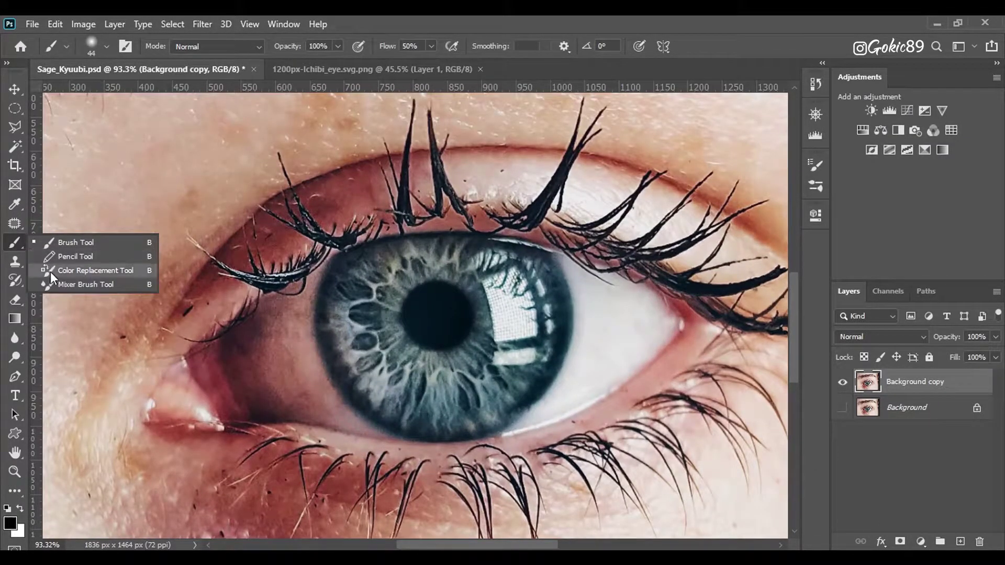
left_click(78, 270)
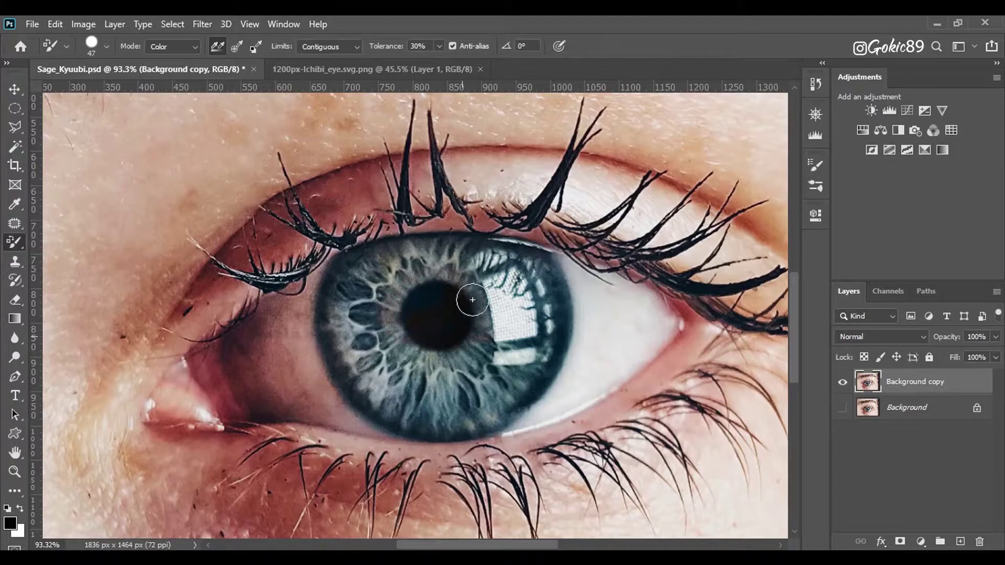
scroll(497, 331, "up", 2)
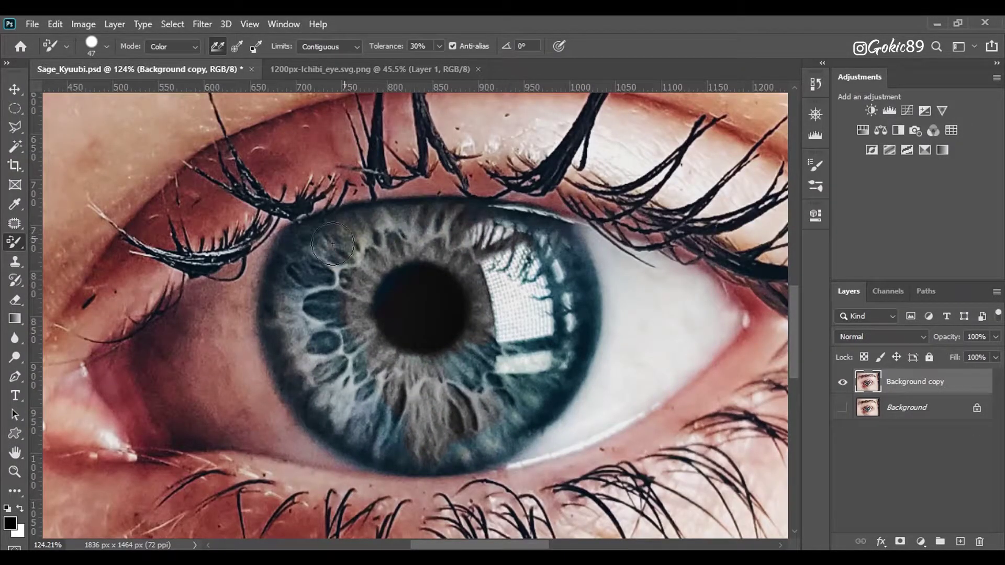
left_click_drag(333, 244, 303, 237)
mouse_move(284, 341)
left_mouse_down()
mouse_move(288, 378)
mouse_move(362, 436)
mouse_move(519, 412)
mouse_move(476, 440)
mouse_move(520, 416)
mouse_move(570, 357)
mouse_move(547, 360)
mouse_move(526, 311)
left_mouse_up()
mouse_move(544, 270)
left_mouse_down()
mouse_move(574, 285)
mouse_move(590, 316)
left_mouse_up()
mouse_move(580, 272)
left_mouse_down()
mouse_move(557, 238)
mouse_move(482, 225)
mouse_move(356, 225)
left_mouse_up()
- Remove the blue tint from the lash reflection and fit the photo in the window
left_click_drag(532, 277, 554, 324)
double_click(17, 453)
scroll(207, 255, "up", 1)
scroll(207, 255, "up", 2)
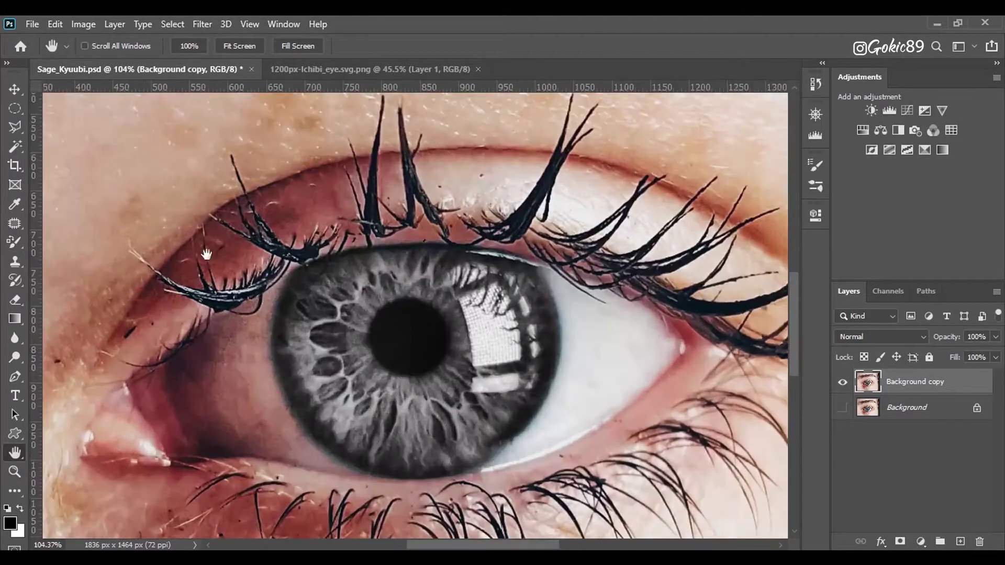
- Circle the pupil with the Elliptical Marquee, Content-Aware fill it, and deselect
left_click(14, 109)
scroll(404, 381, "up", 2)
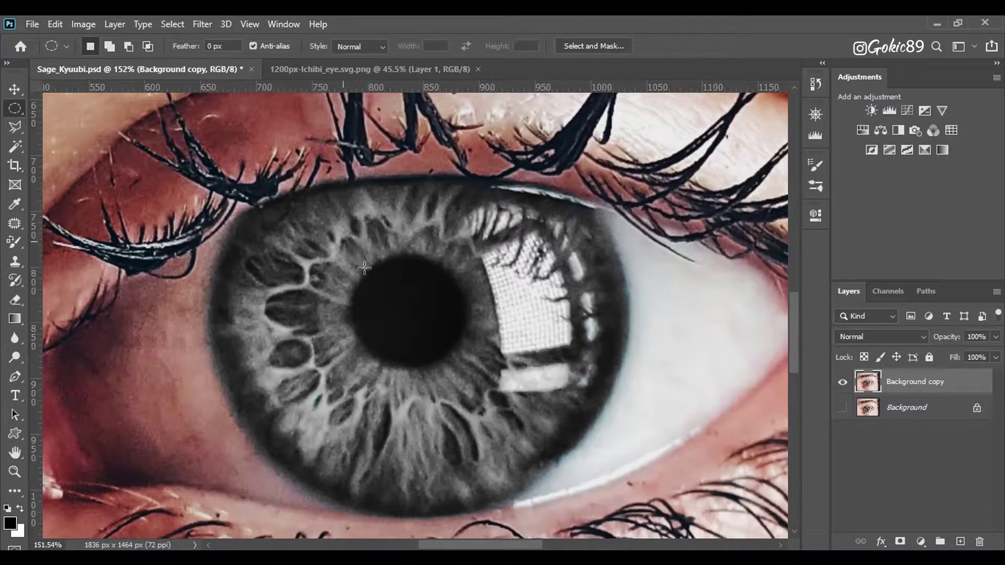
left_click_drag(345, 243, 473, 372)
left_click_drag(434, 324, 433, 327)
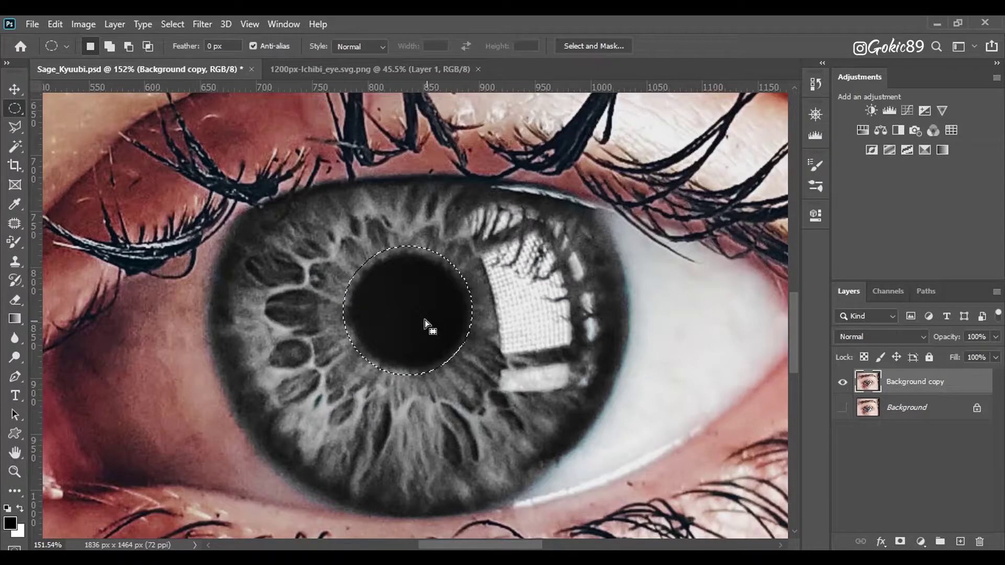
right_click(426, 326)
left_click(442, 238)
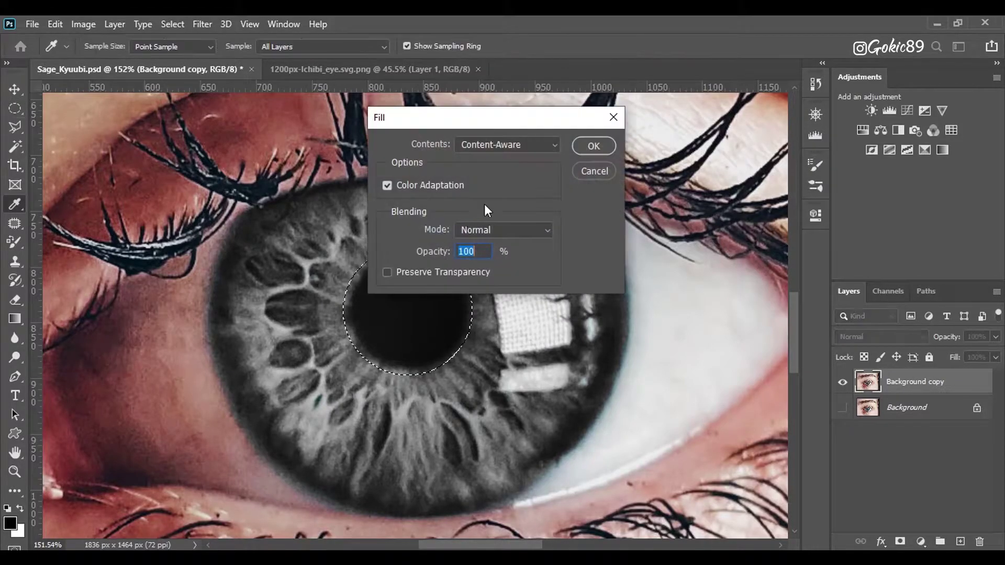
left_click(592, 147)
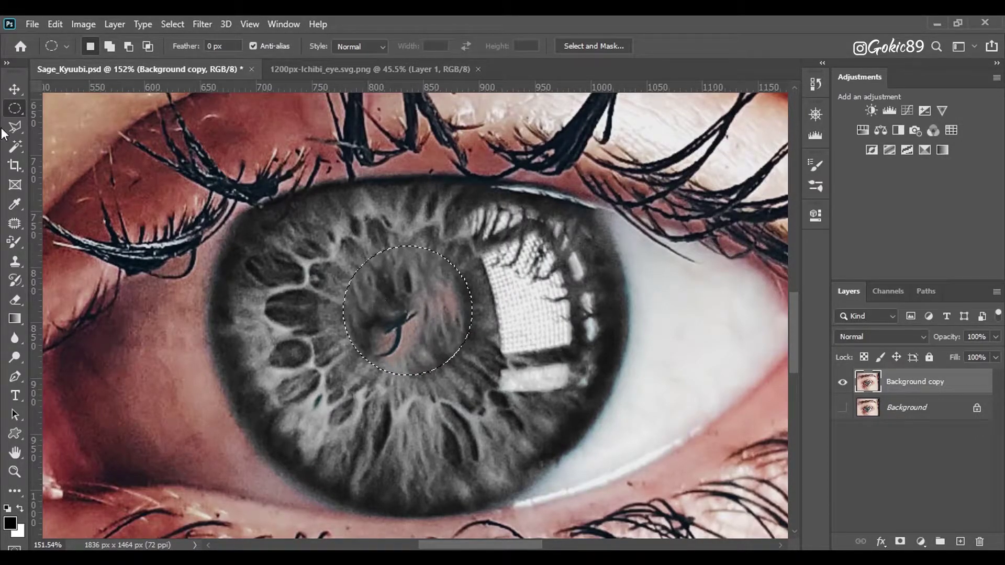
key("ctrl+d")
- Undo the fill, nudge the selection right and down, refill it, then fill black and deselect
key("ctrl+z")
key("ctrl+z")
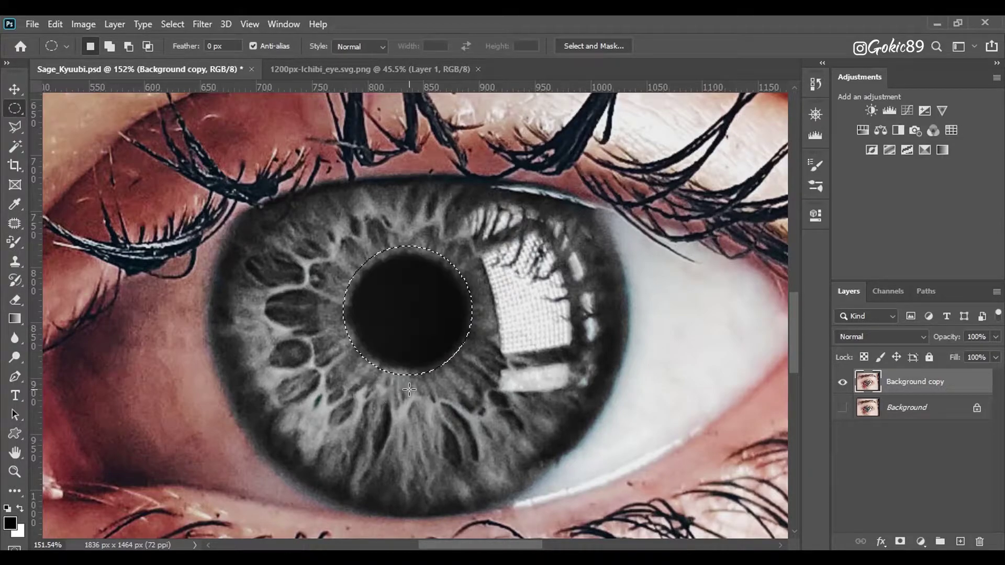
key("Right")
key("Right")
key("Right")
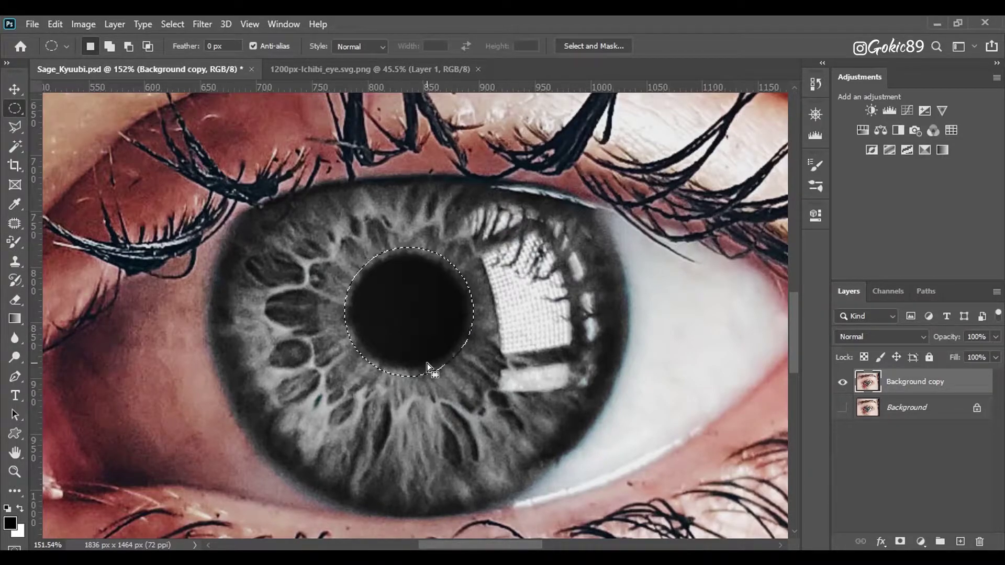
key("Down")
key("Down")
key("Down")
right_click(403, 311)
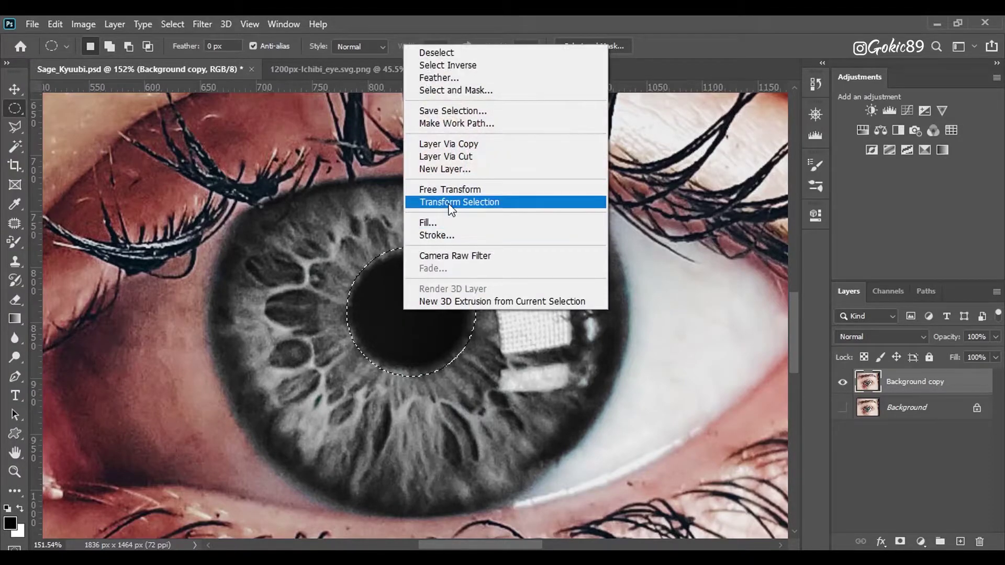
left_click(442, 223)
left_click(598, 146)
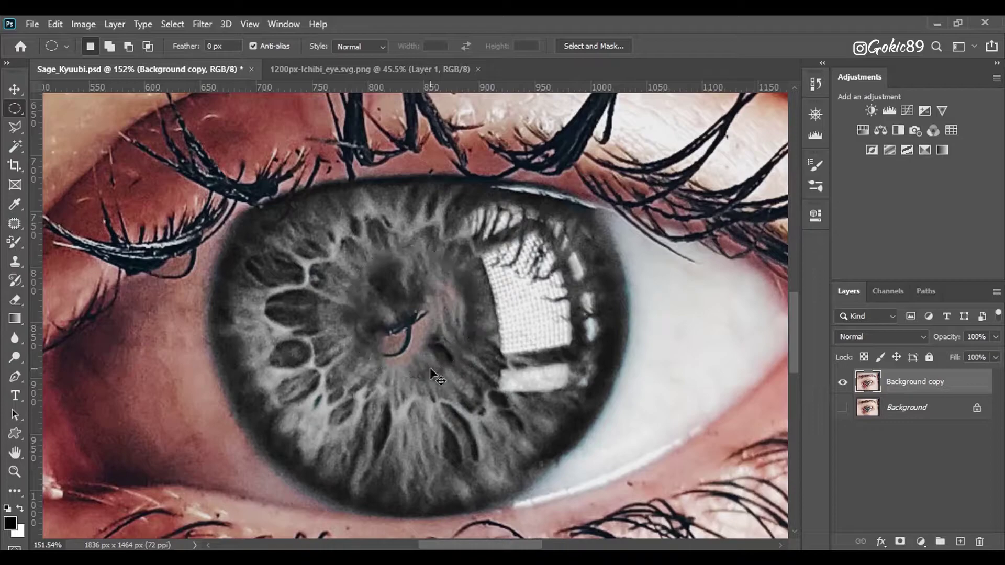
key("alt+BackSpace")
key("ctrl+d")
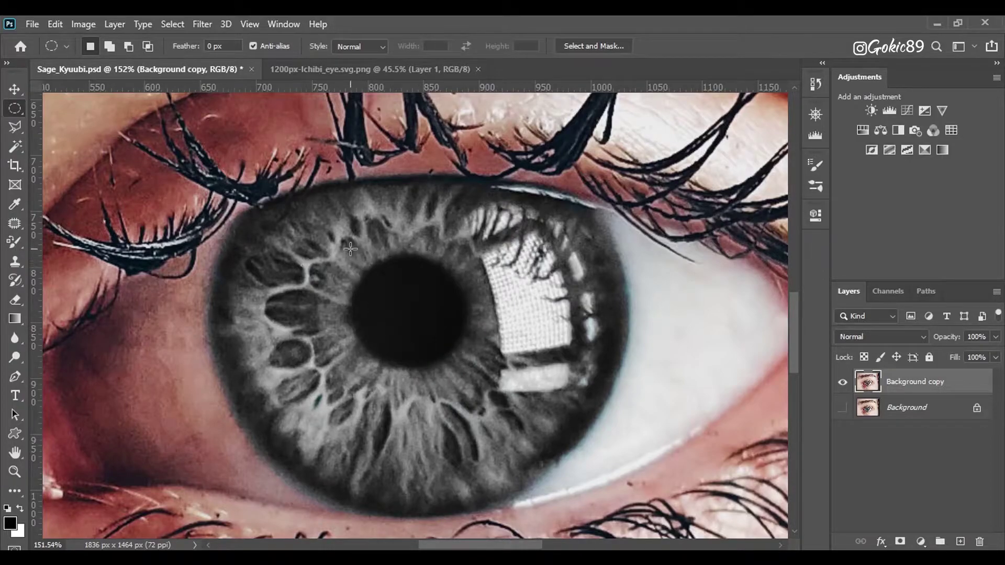
- Redraw the pupil circle, Content-Aware fill it with iris texture, deselect, and zoom out
left_click_drag(350, 249, 474, 379)
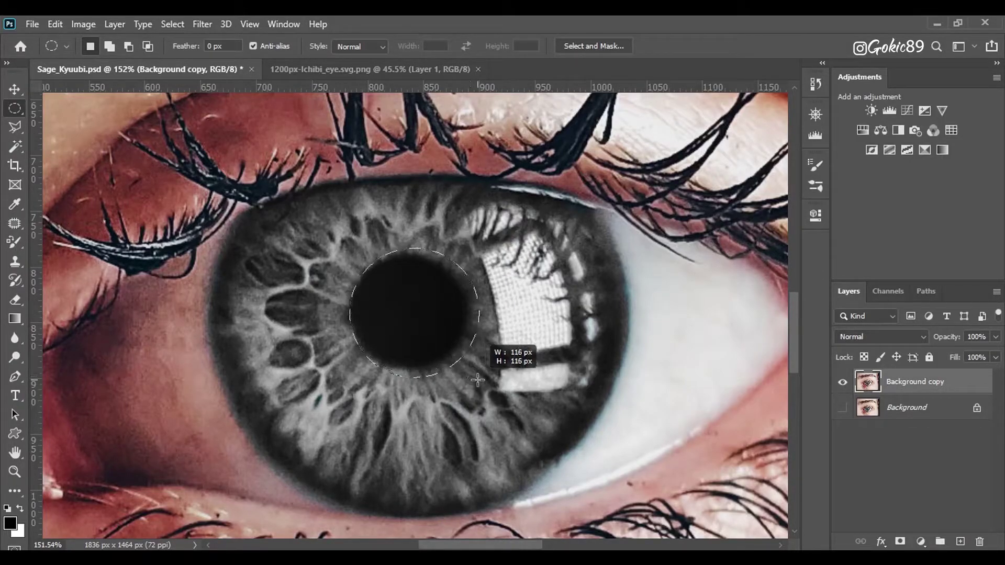
left_click_drag(437, 340, 434, 340)
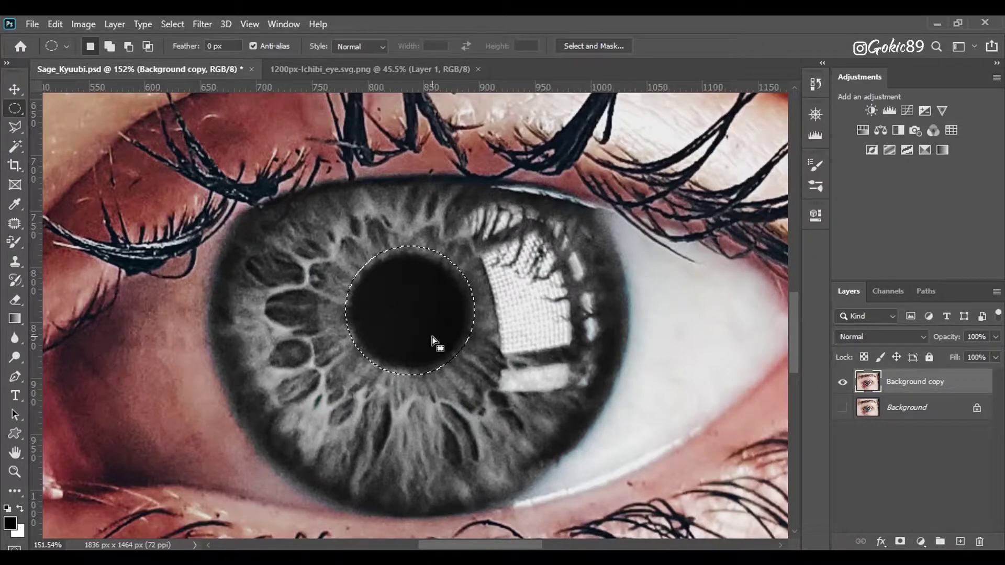
right_click(432, 342)
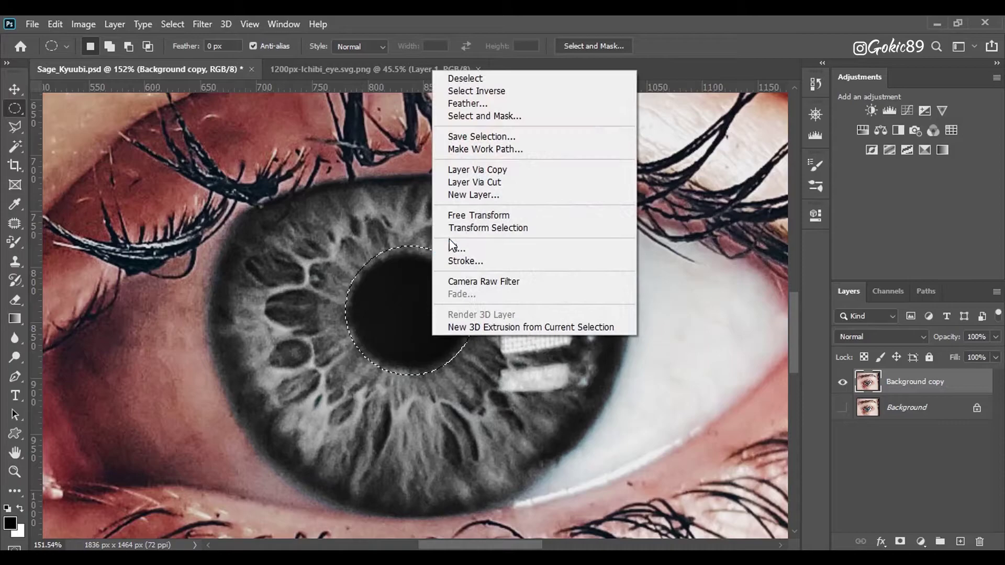
left_click(458, 248)
left_click(584, 151)
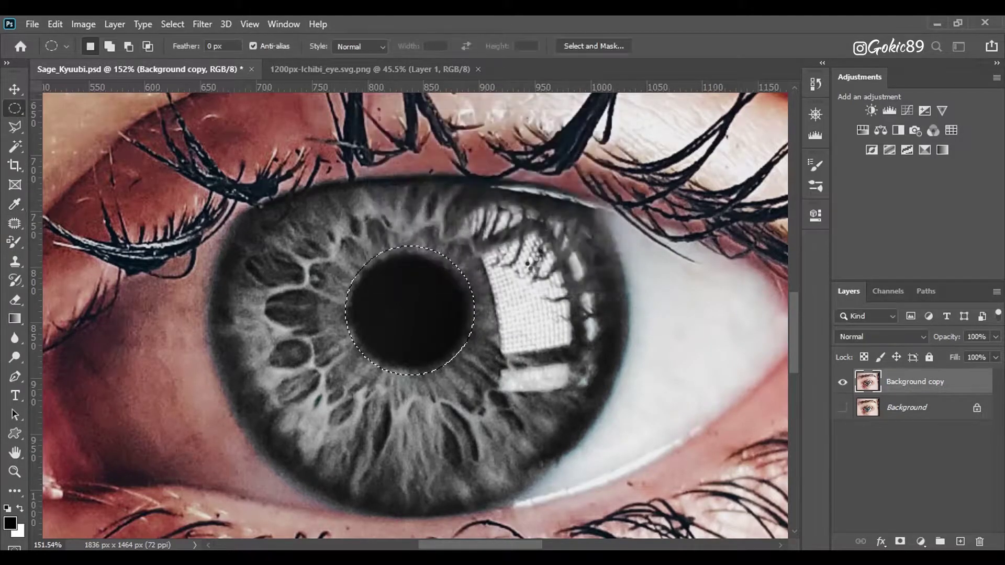
key("ctrl+d")
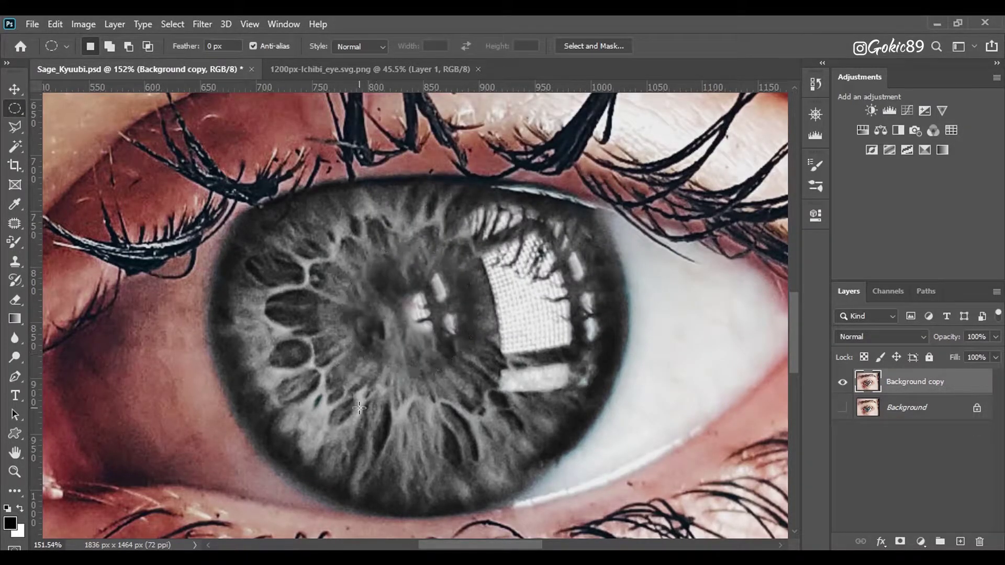
left_click(15, 452)
scroll(385, 355, "down", 4)
scroll(386, 356, "down", 2)
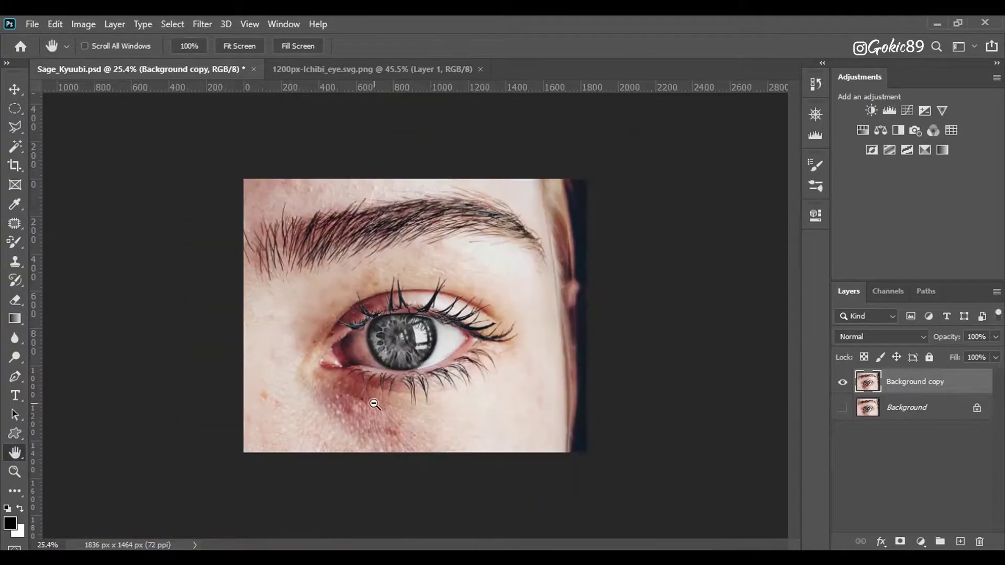
- In the Ichibi eye image, test a Magic Wand selection on the tan ring, then drop it
left_click(347, 70)
left_click(20, 147)
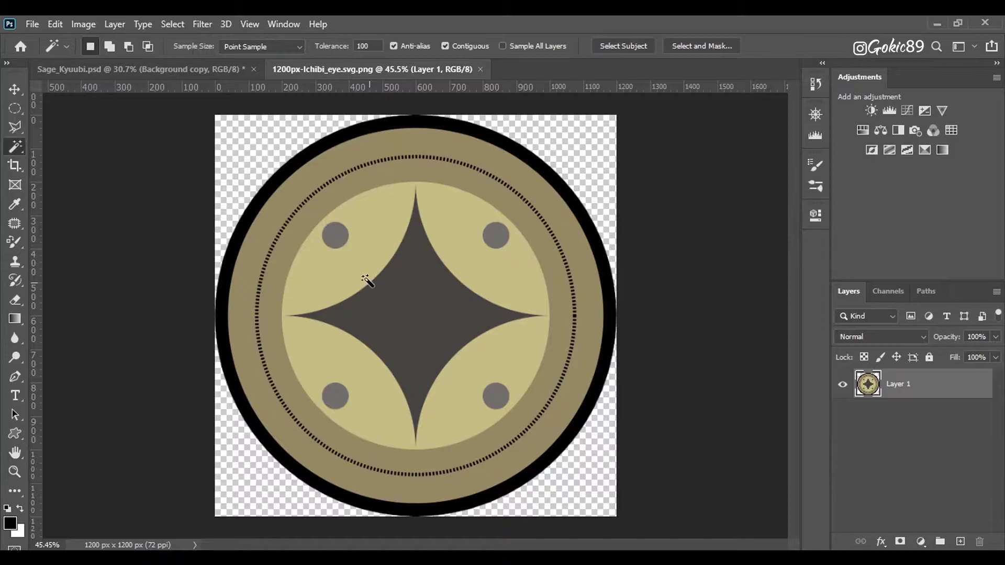
left_click(332, 236)
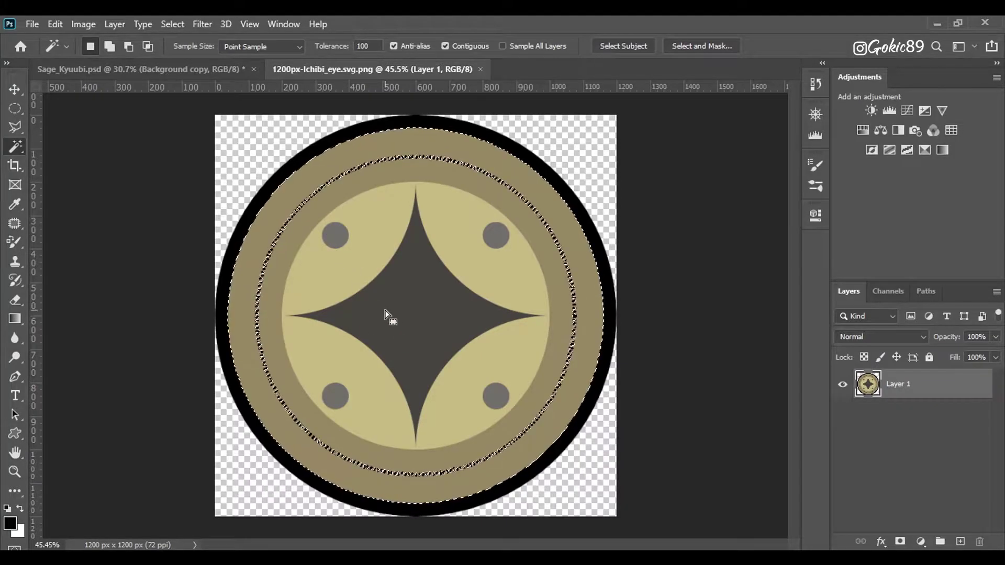
scroll(386, 303, "up", 2, "alt")
scroll(355, 287, "up", 1, "alt")
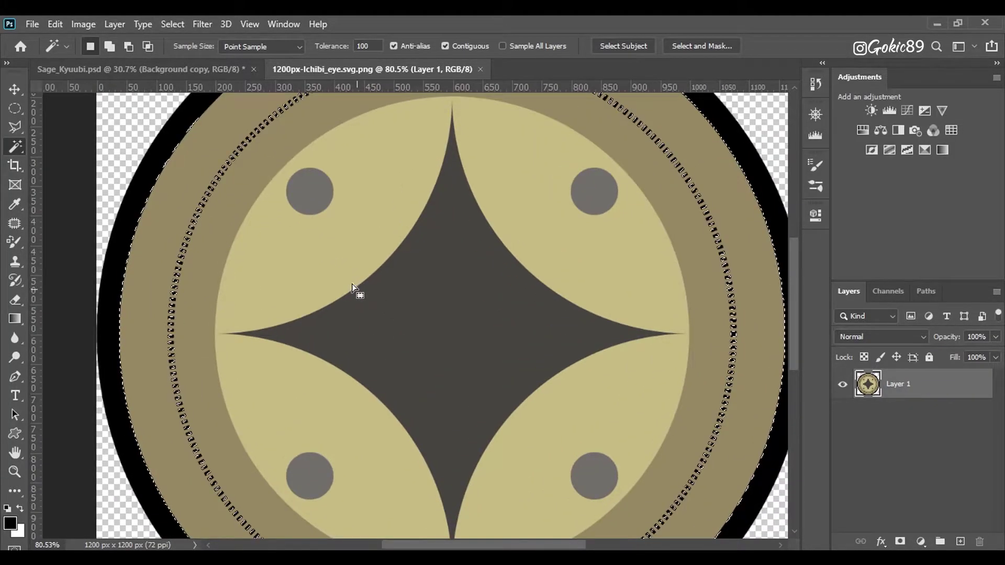
scroll(311, 207, "up", 2, "alt")
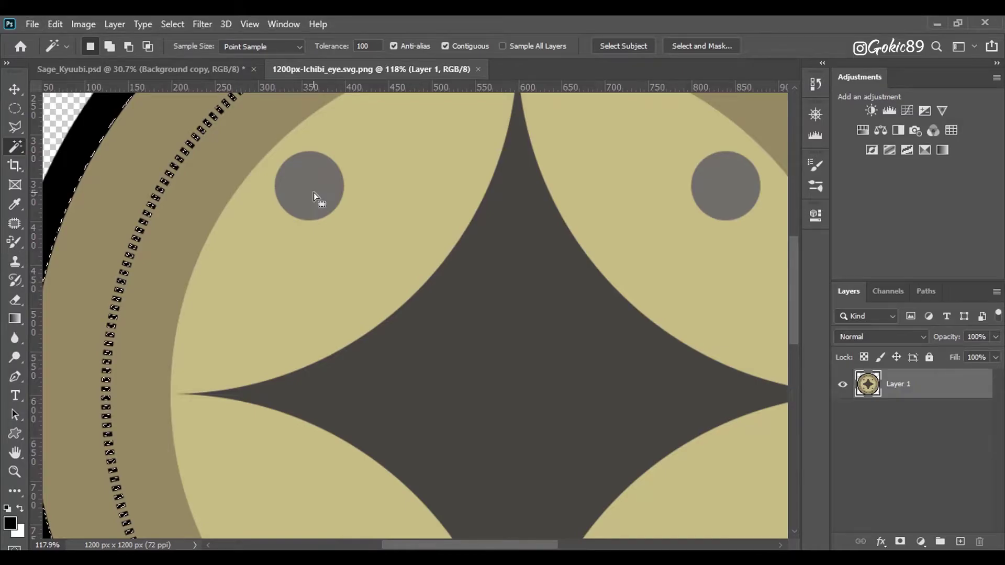
key("ctrl+d")
type("10")
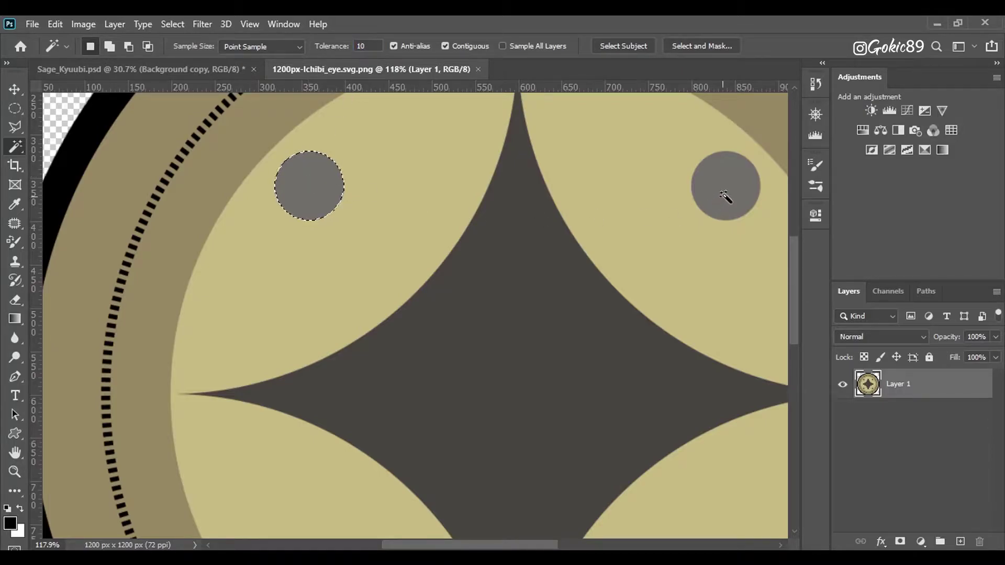
- Magic Wand select the upper-right, lower-left and lower-right grey dots
left_click(730, 217, "shift")
scroll(727, 236, "down", 2)
scroll(524, 366, "down", 3)
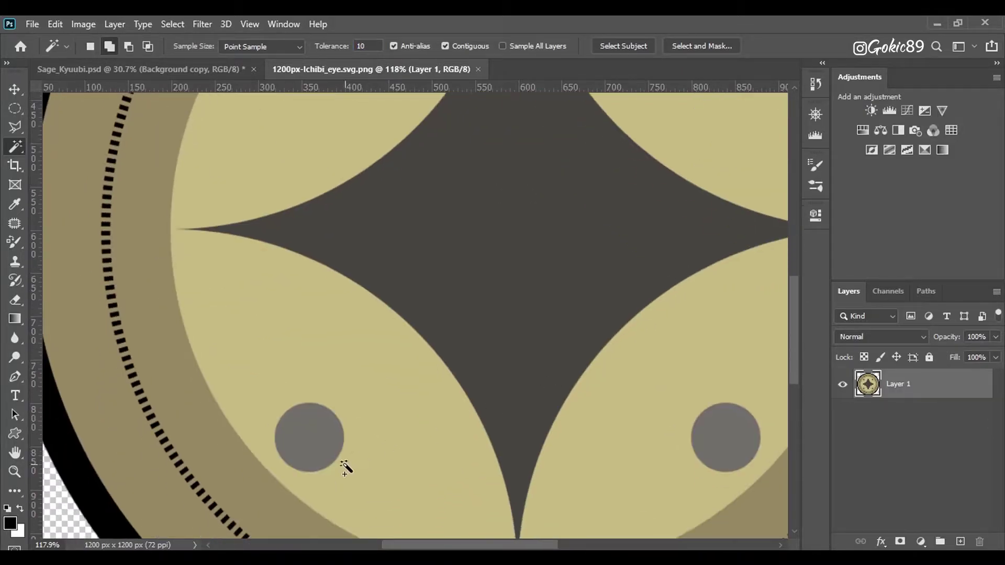
left_click(316, 442, "shift")
left_click(735, 439, "shift")
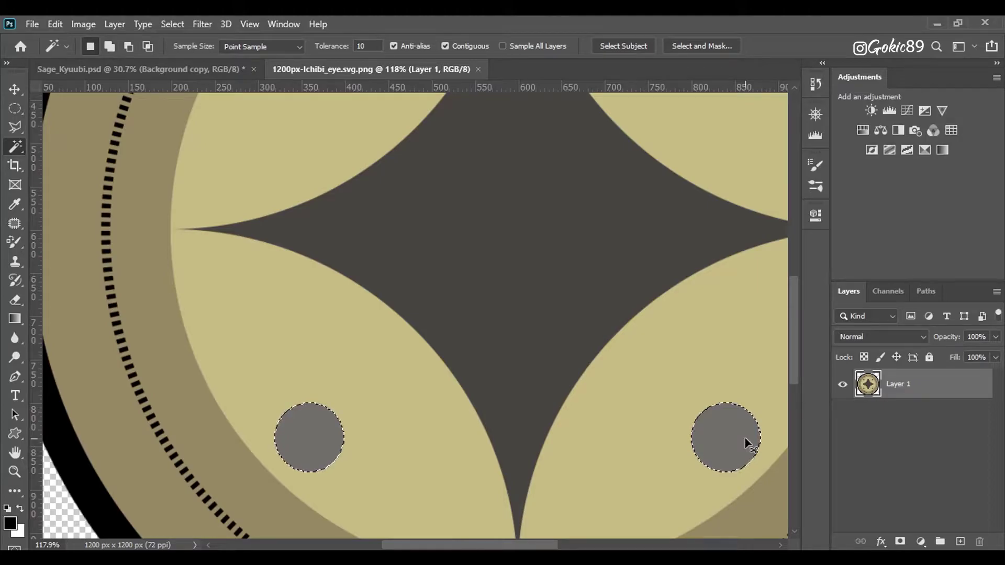
left_click(174, 66)
- Paste the grey dots, shrink them to about a quarter, and move them onto the iris
key("ctrl+v")
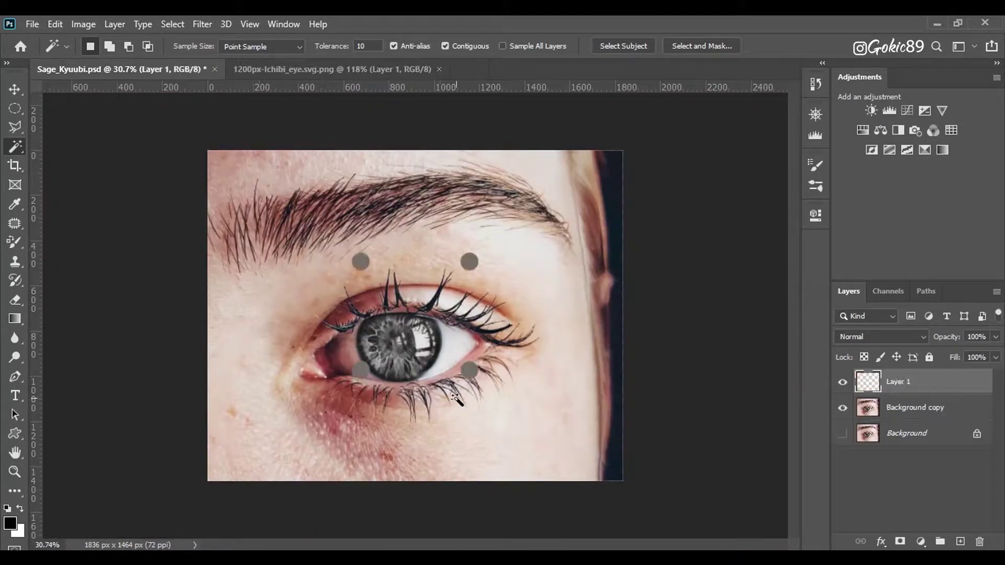
left_click(21, 94)
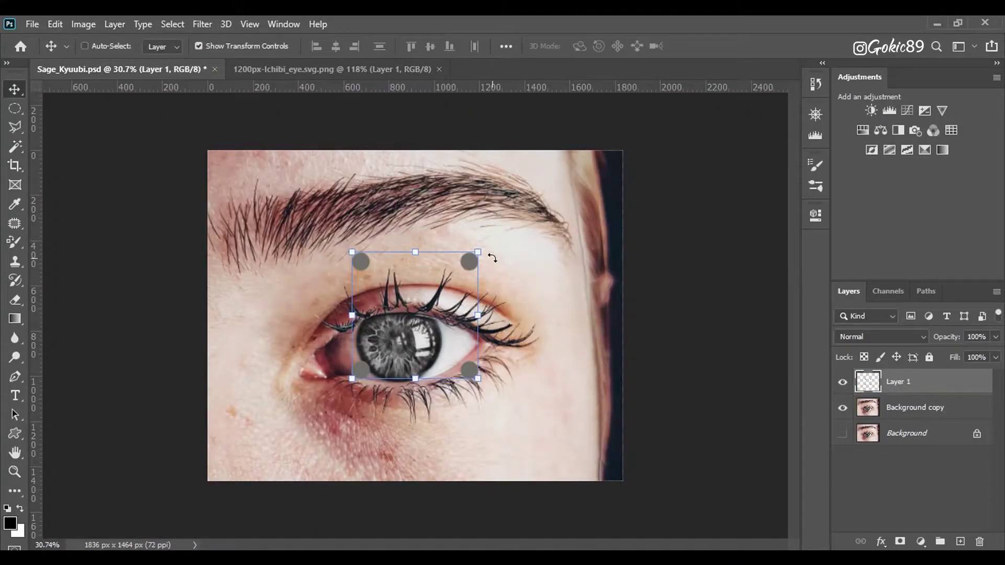
left_click_drag(478, 252, 385, 346)
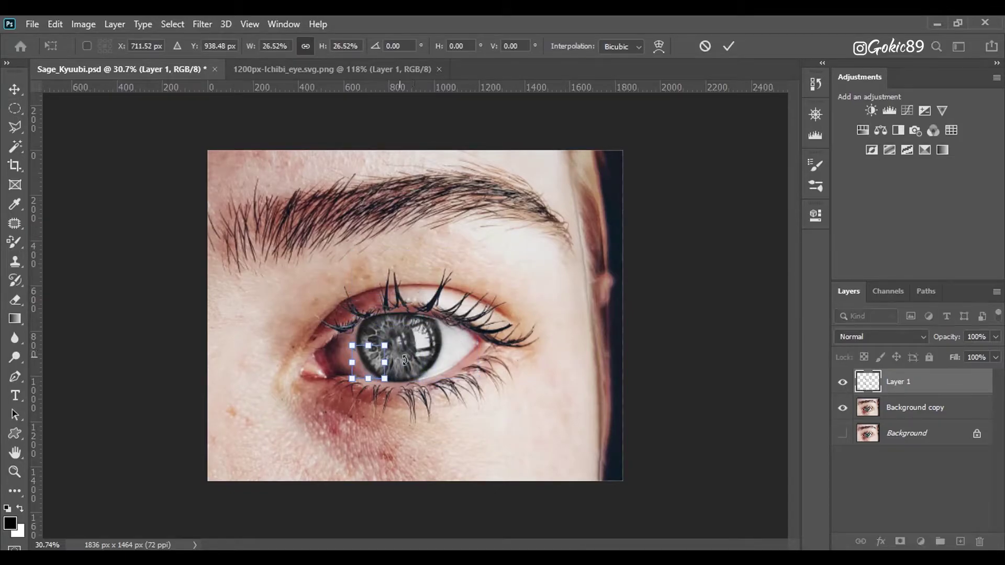
scroll(412, 327, "up", 2)
scroll(407, 373, "up", 2)
scroll(406, 375, "up", 1)
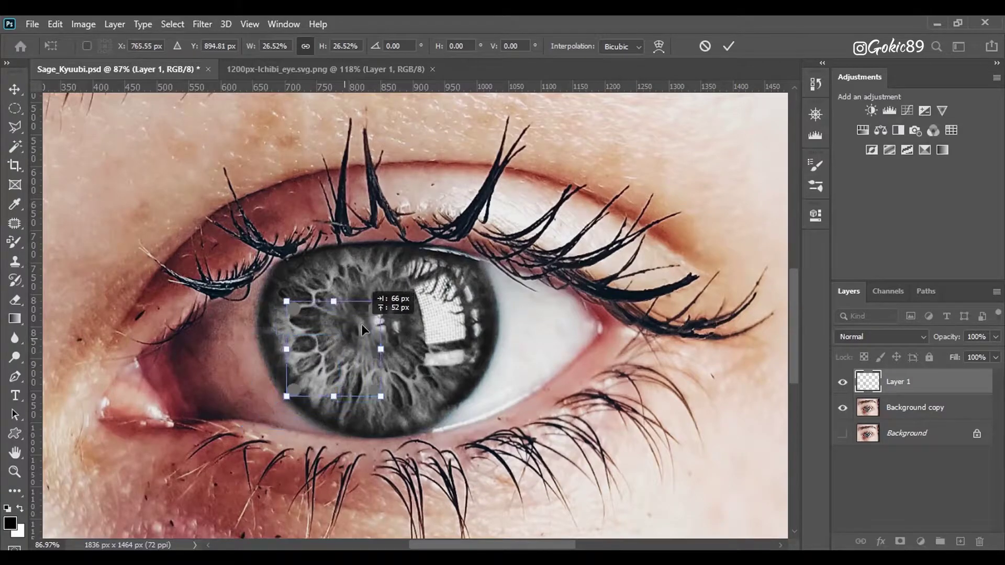
left_click_drag(312, 367, 387, 304)
- Enlarge the dots to about 37% centred on the pupil, discarding the trial rotation
left_click_drag(421, 270, 435, 258)
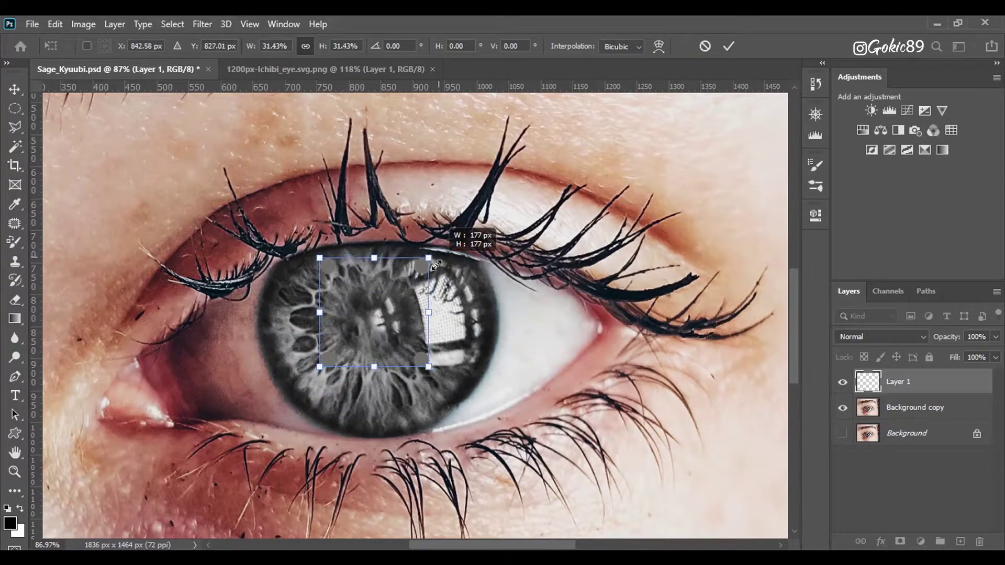
left_click_drag(382, 314, 390, 330)
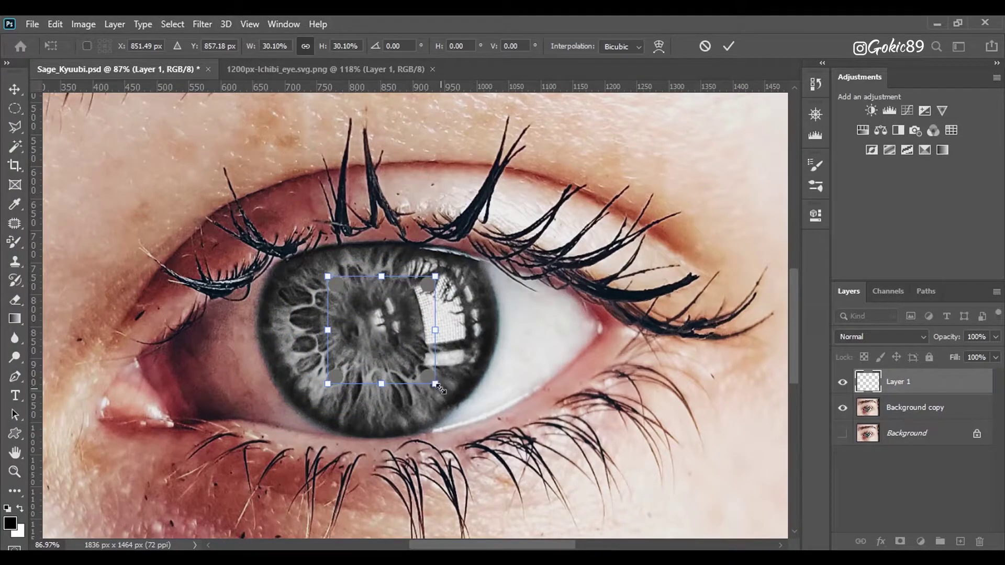
left_click_drag(439, 388, 448, 397)
left_click_drag(397, 357, 387, 348)
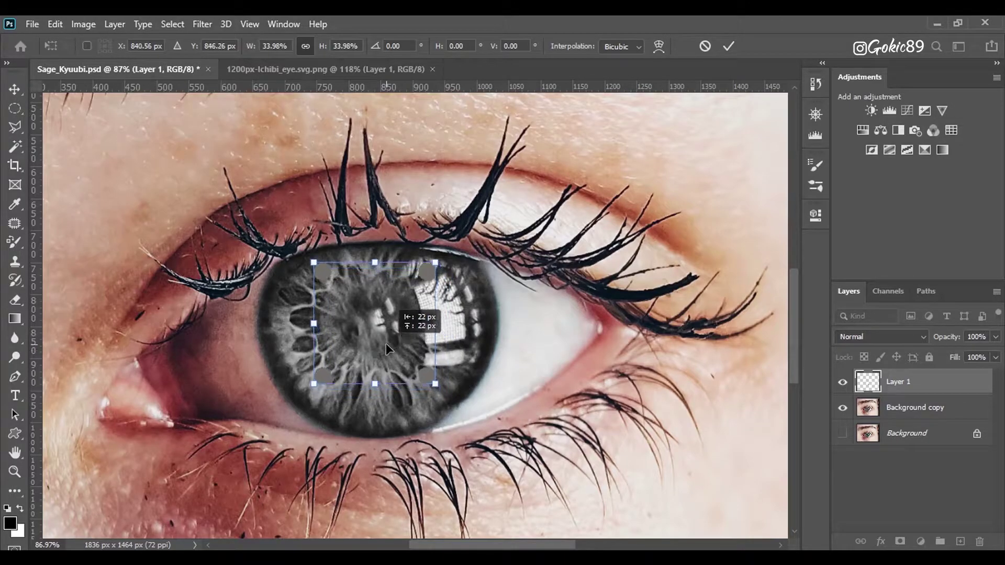
left_click_drag(434, 384, 444, 393)
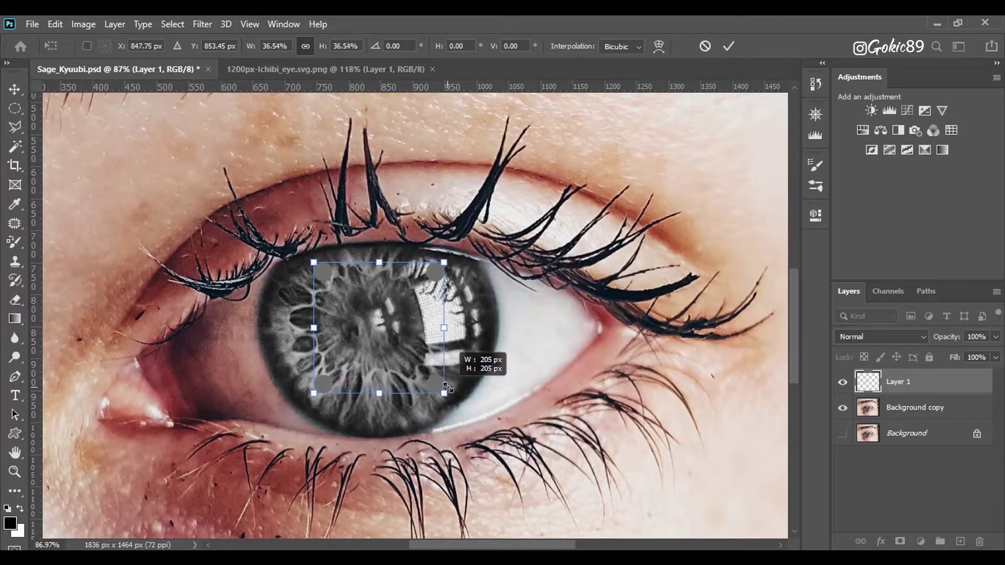
left_click_drag(392, 349, 390, 347)
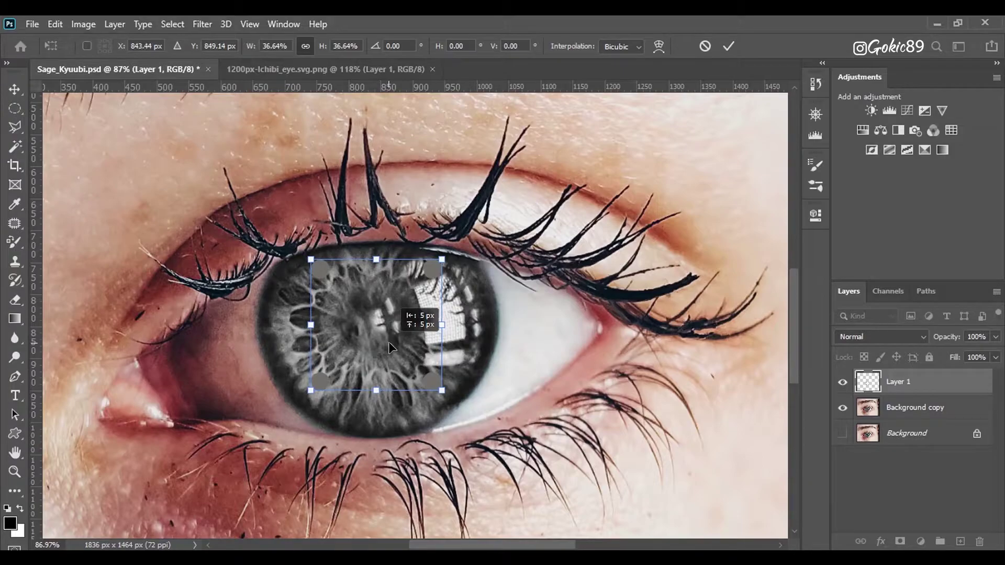
left_click_drag(478, 242, 486, 252)
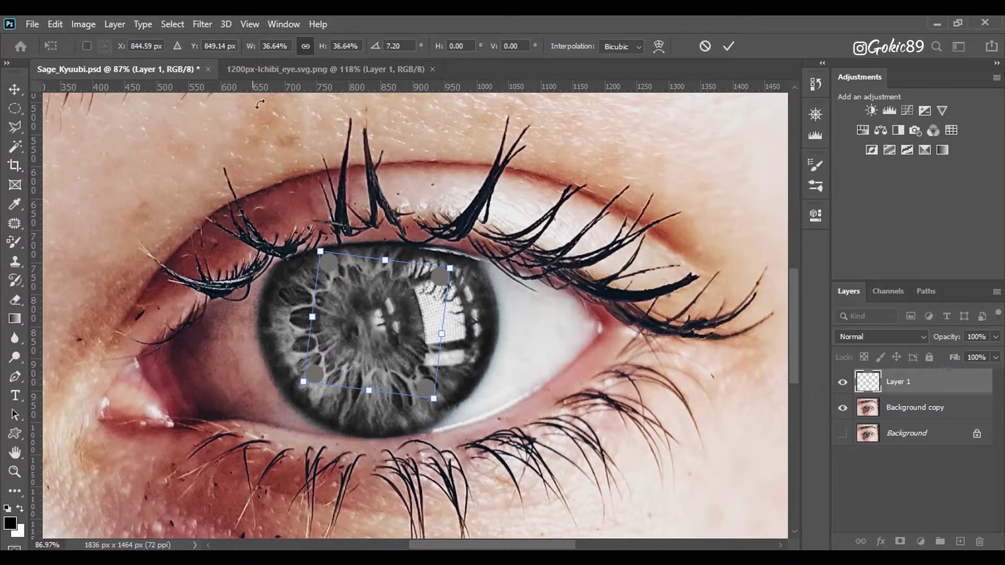
left_click(703, 46)
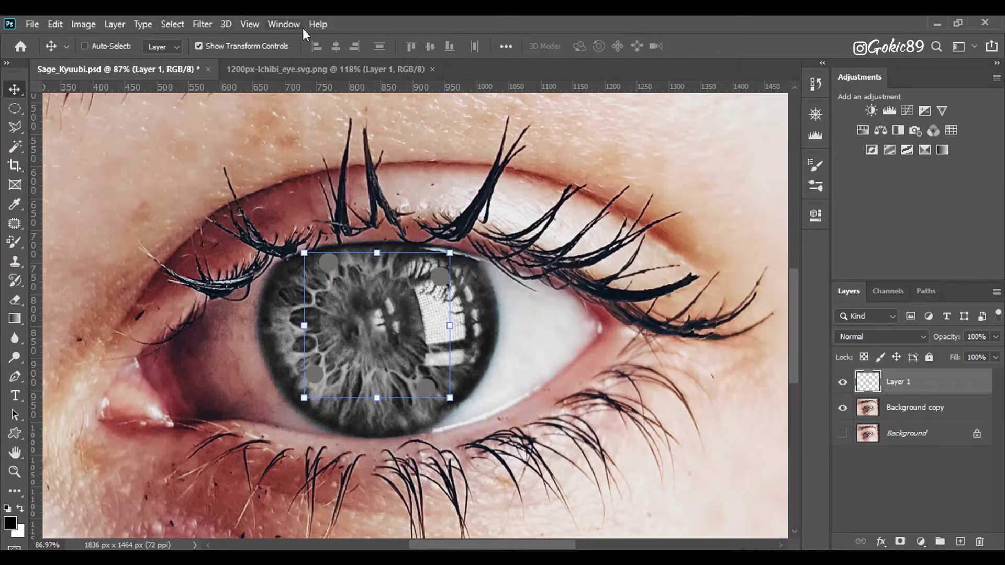
- Magic Wand select the Ichibi image's dark central star and paste it into the eye photo
left_click(299, 66)
scroll(586, 210, "down", 2)
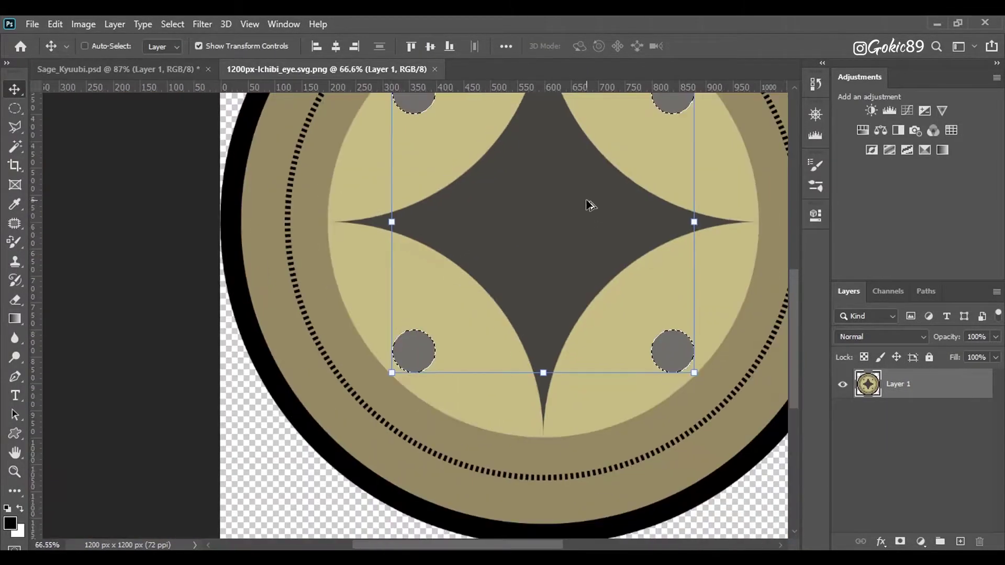
scroll(586, 205, "down", 1)
scroll(482, 231, "up", 1)
left_click(17, 152)
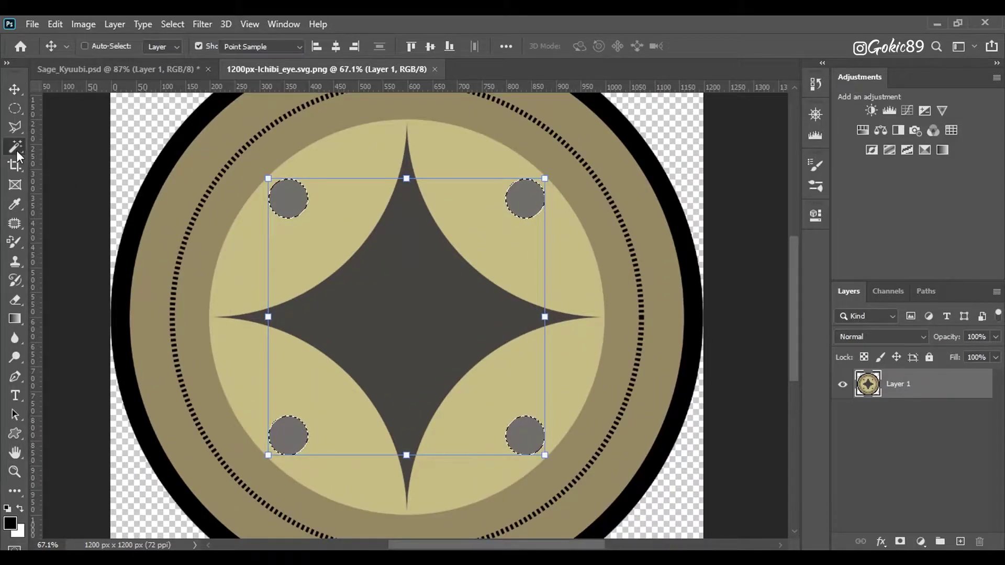
left_click(406, 294)
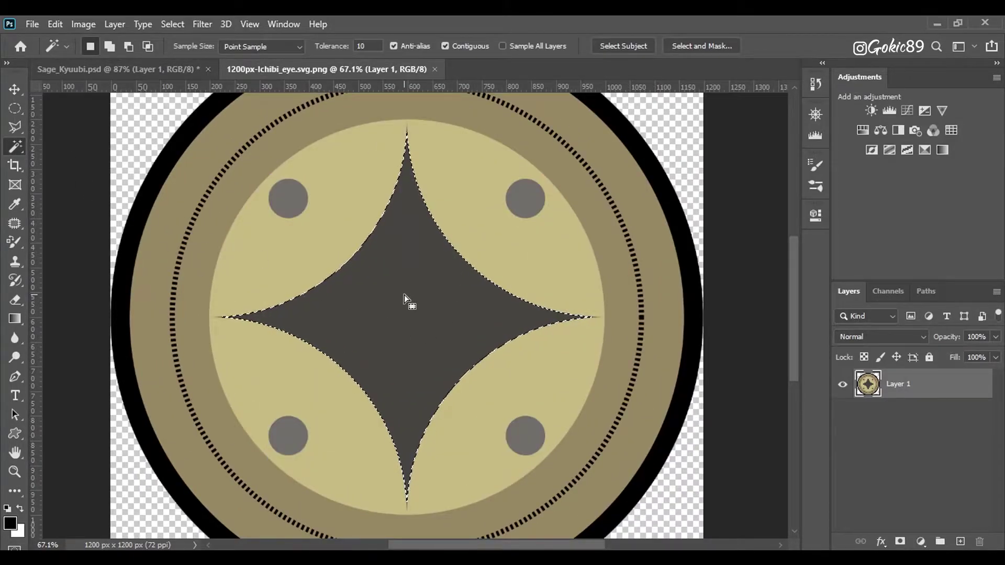
left_click(157, 69)
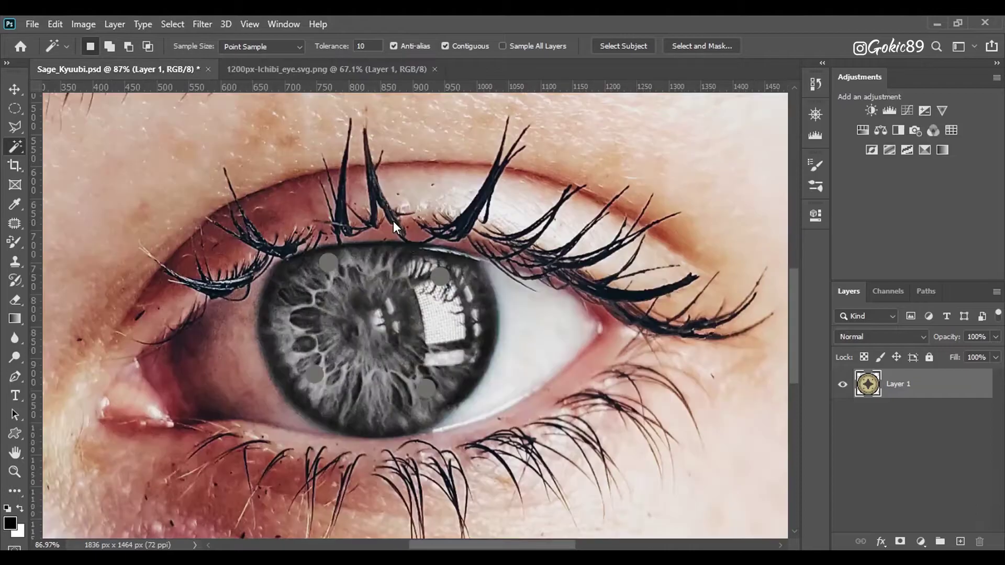
key("ctrl+v")
- Convert the star layer to a smart object, then shrink it onto the pupil
left_click(14, 91)
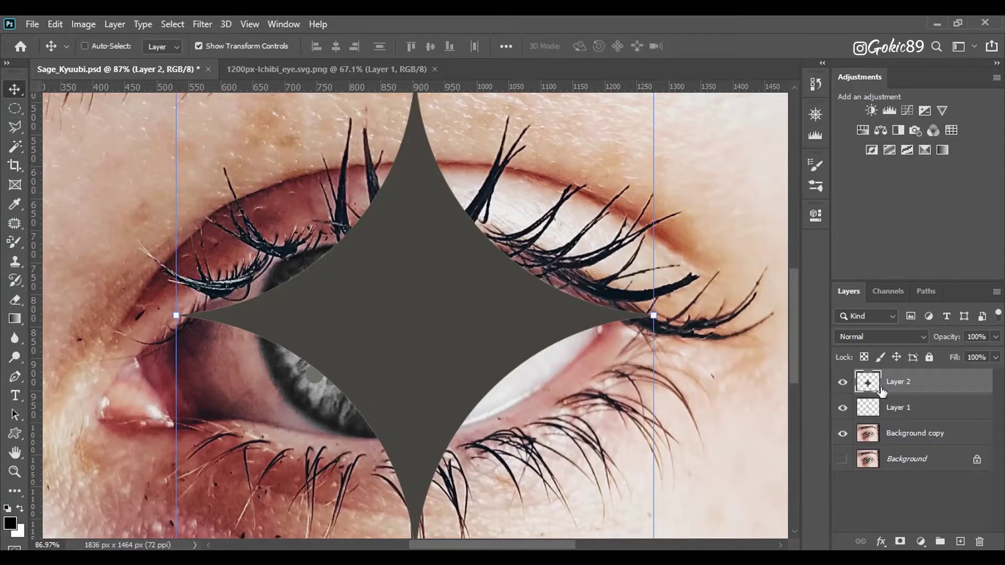
right_click(881, 390)
left_click(767, 219)
key("ctrl+t")
mouse_move(653, 315)
left_mouse_down()
mouse_move(302, 324)
mouse_move(390, 338)
mouse_move(403, 323)
left_mouse_up()
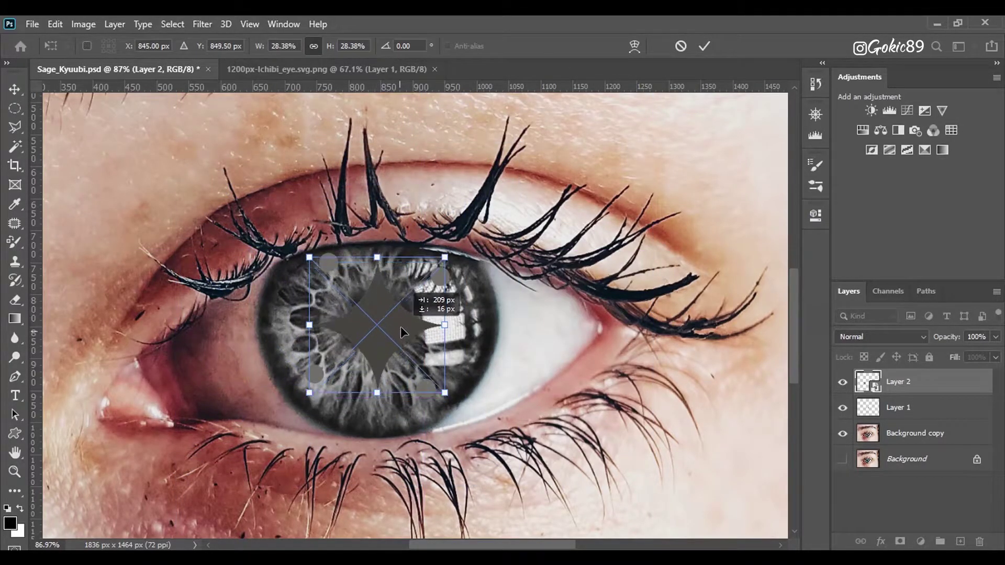
key("Return")
- Bring the full-size star over from the Ichibi image again, scale it to 30%, and tilt it
left_click(363, 71)
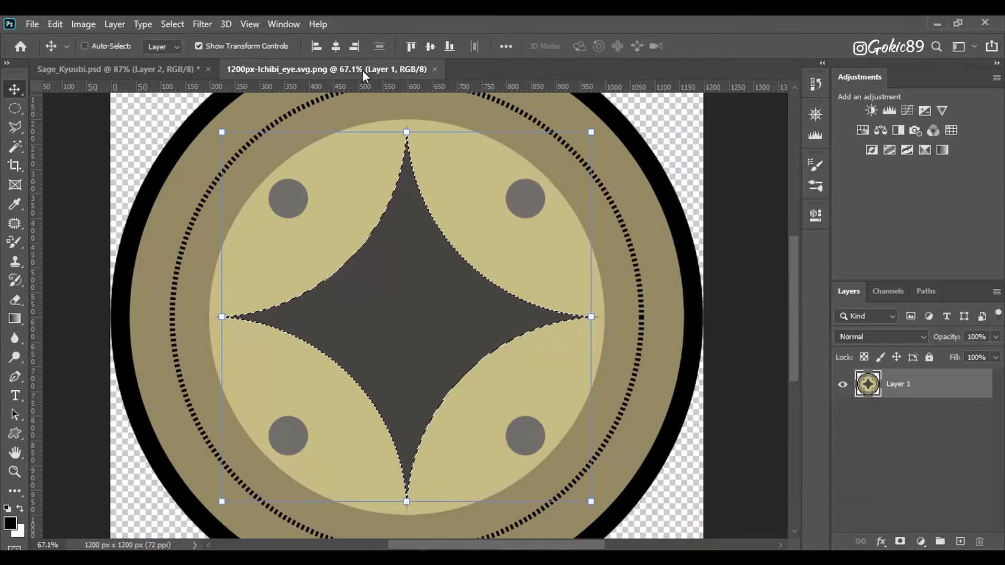
left_click_drag(175, 71, 434, 273)
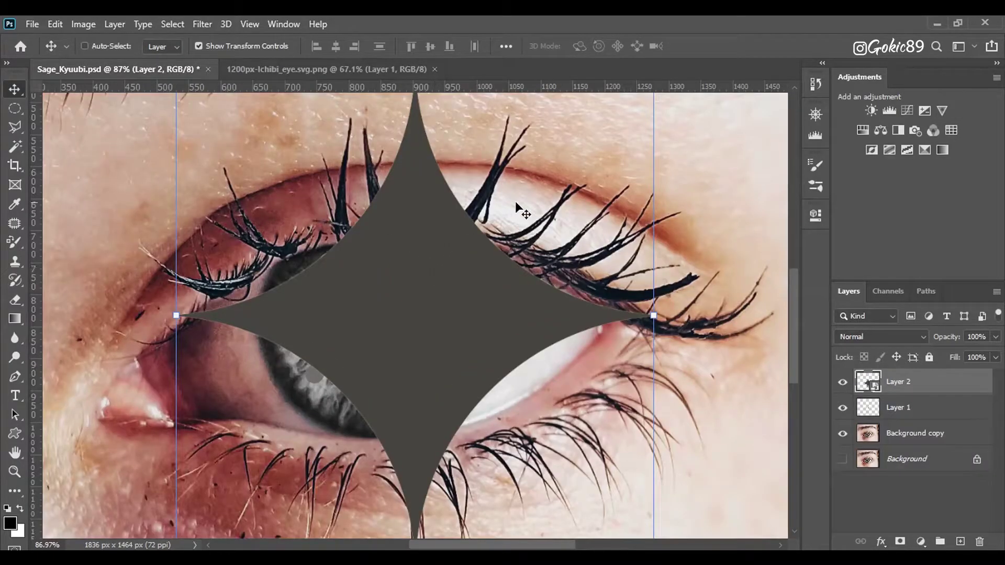
mouse_move(653, 315)
left_mouse_down()
mouse_move(319, 319)
mouse_move(356, 347)
mouse_move(426, 346)
left_mouse_up()
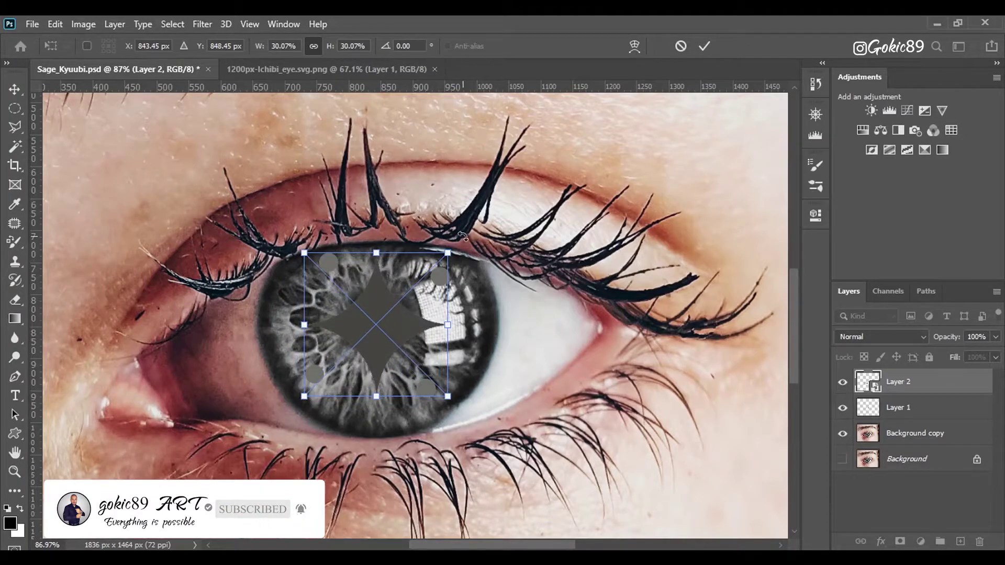
left_click_drag(467, 235, 480, 249)
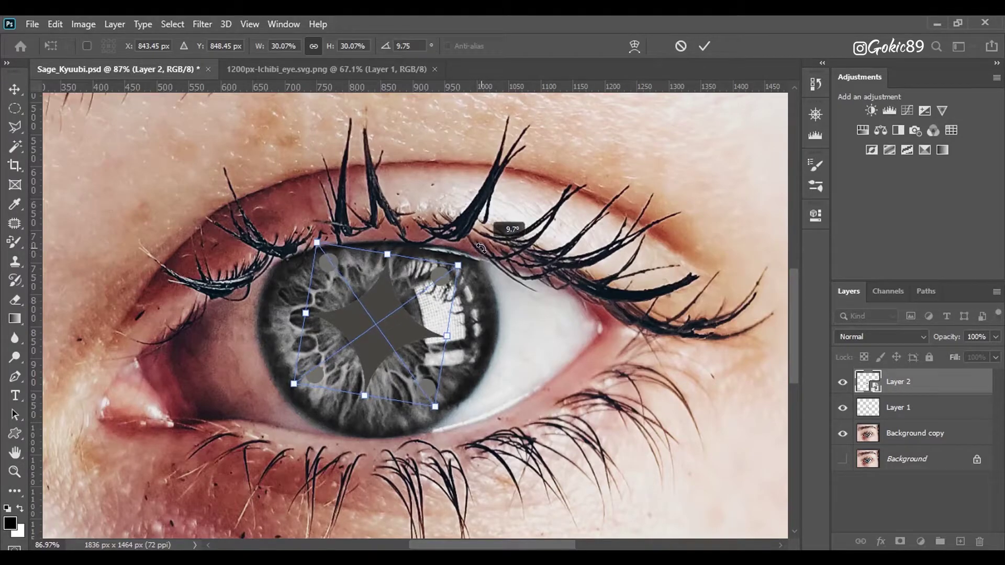
left_click(704, 46)
left_click(15, 108)
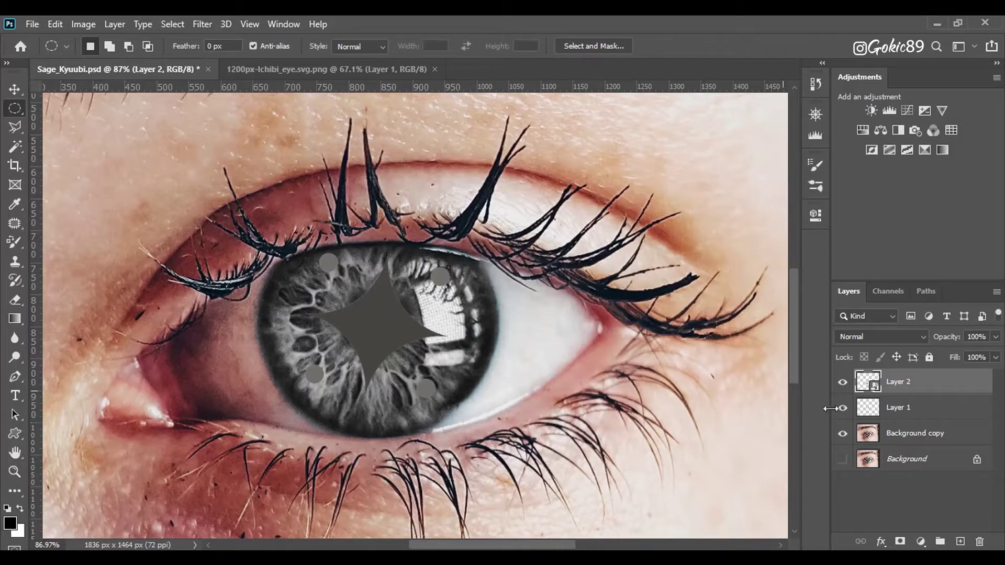
- Merge Layer 1 into Layer 2, convert it to a smart object, and set Fill to 0%
left_click(871, 413, "shift")
key("ctrl+e")
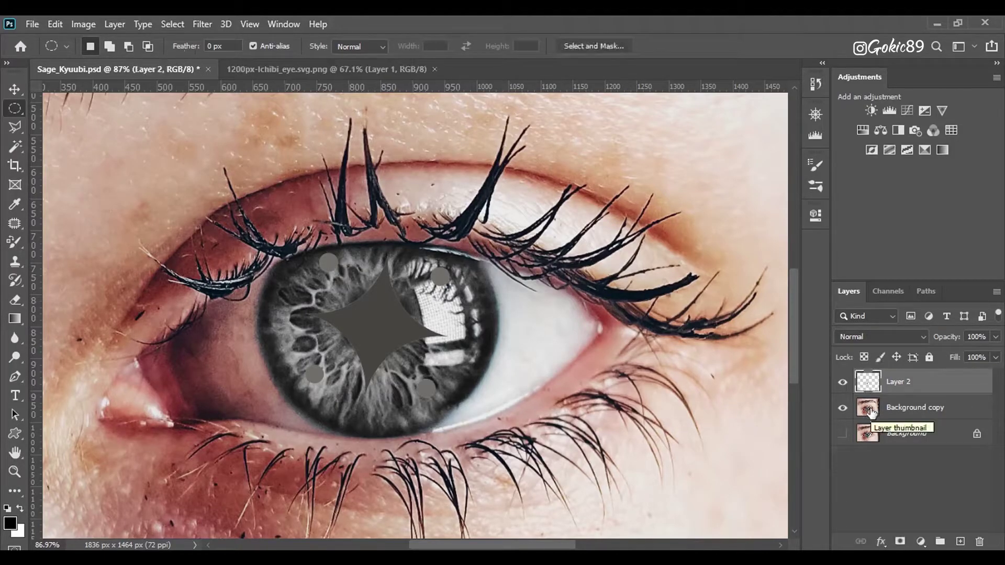
right_click(898, 385)
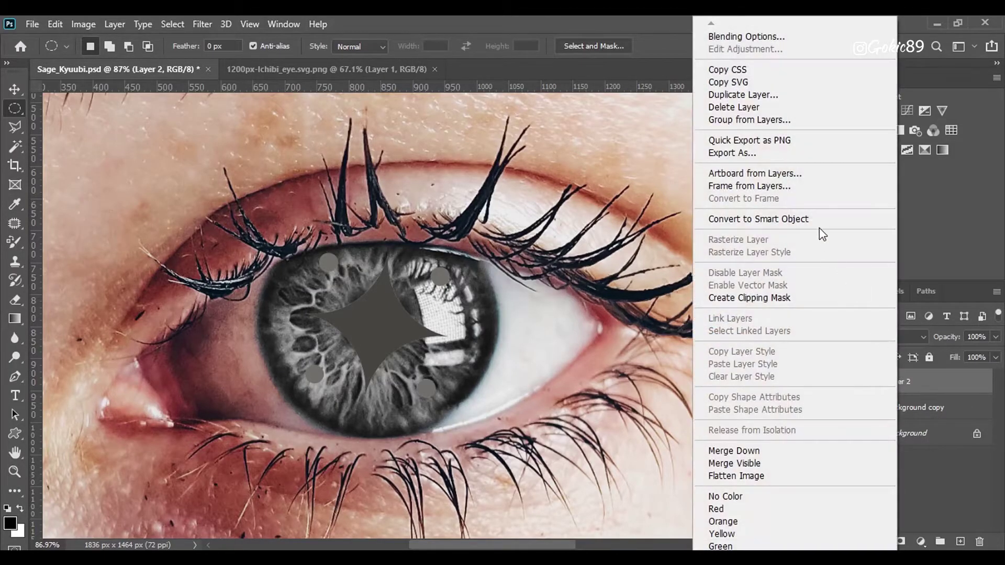
left_click(821, 226)
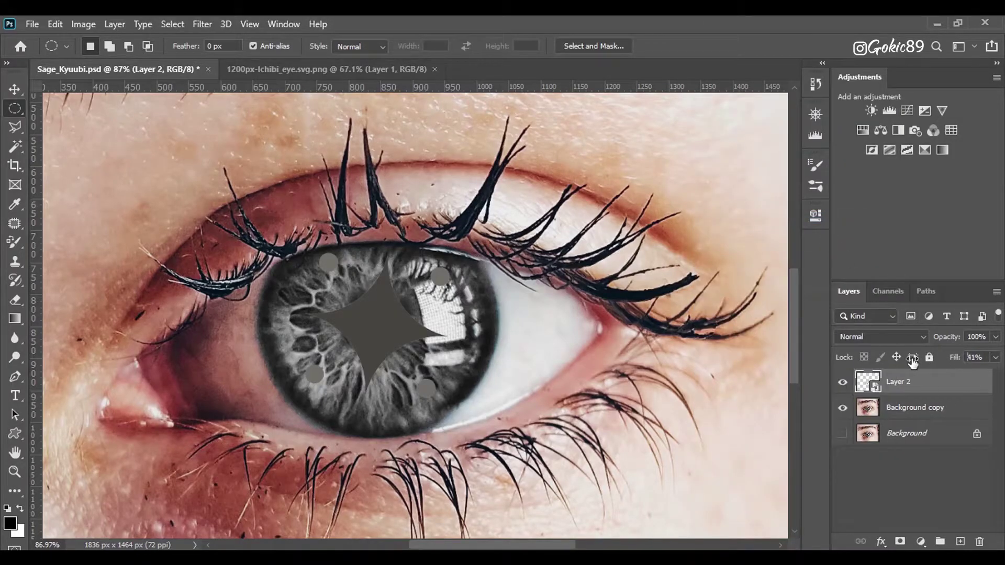
type("0")
key("Return")
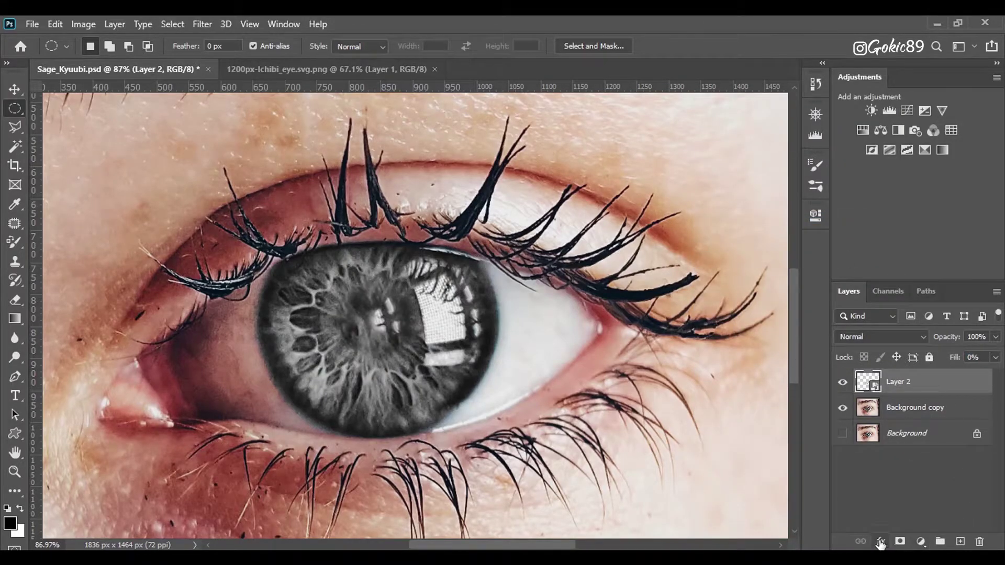
left_click(881, 542)
- Apply an Outer Bevel with depth 188%, size 4 px, soften 0, and 60% highlight and shadow opacity
left_click(913, 421)
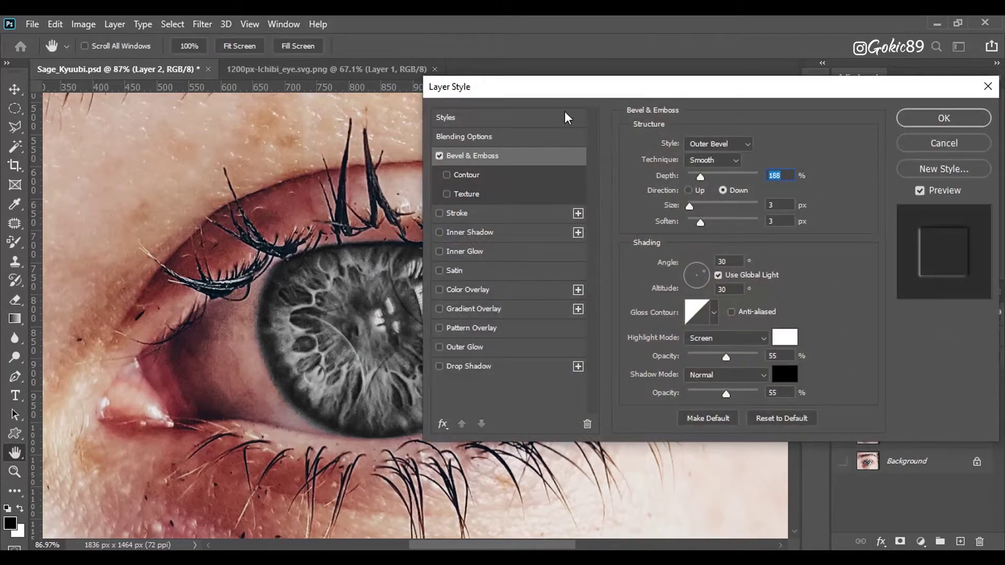
left_click_drag(566, 88, 645, 97)
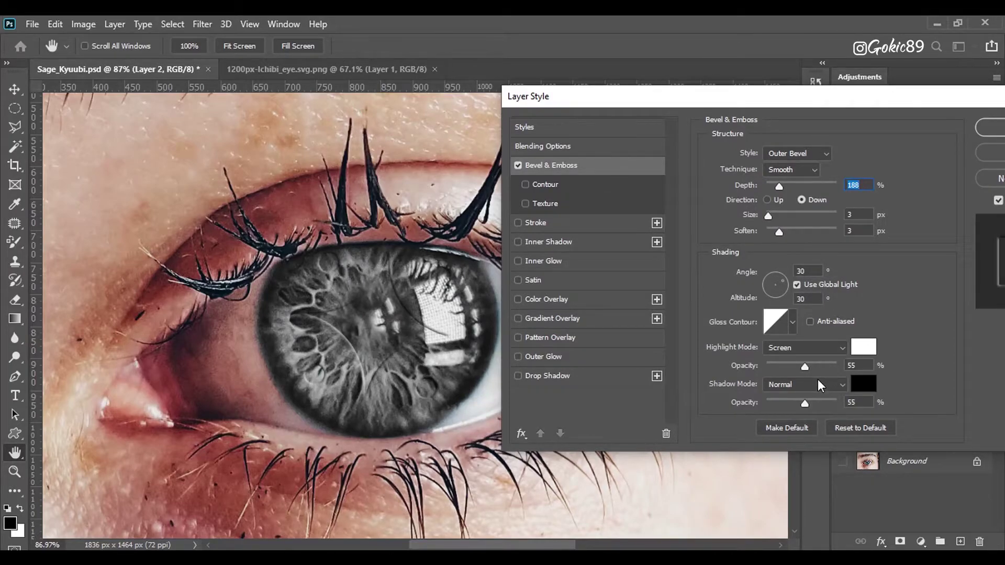
left_click(858, 364)
mouse_move(778, 231)
left_mouse_down()
mouse_move(759, 231)
mouse_move(769, 217)
left_mouse_up()
type("4")
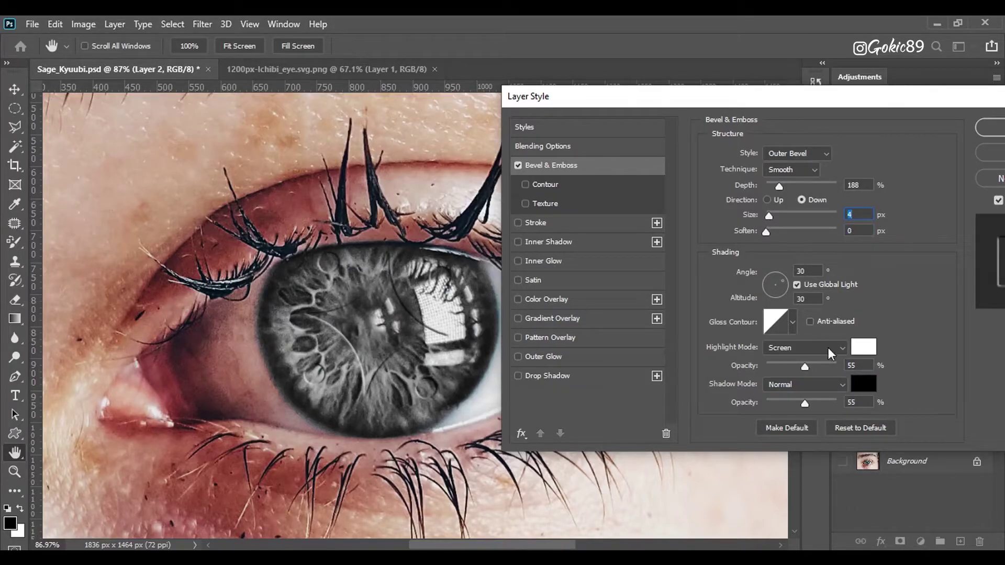
left_click(856, 366)
scroll(857, 365, "up", 3)
scroll(857, 366, "up", 3)
scroll(856, 366, "up", 2)
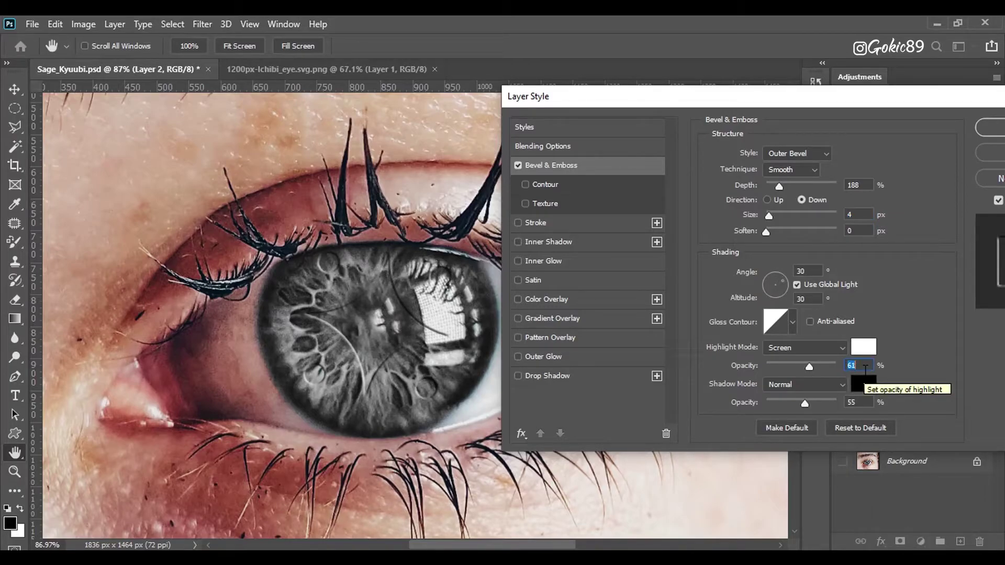
type("60")
left_click(863, 403)
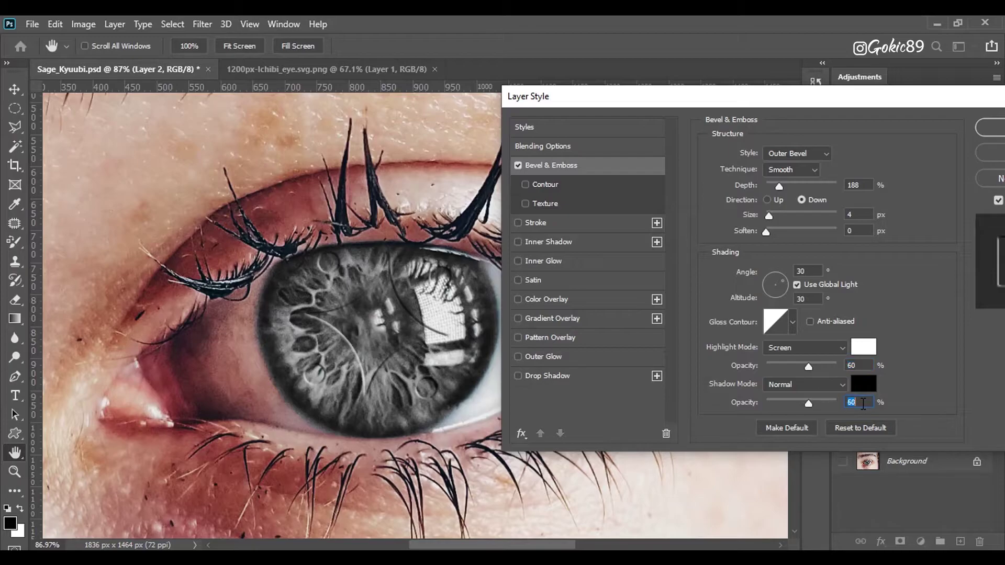
left_click(989, 127)
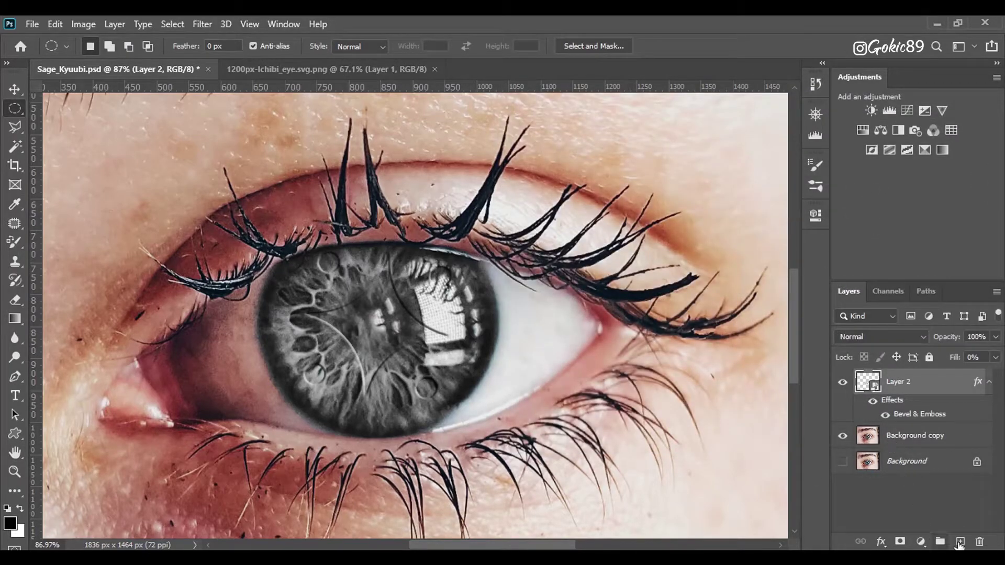
- Add a new layer named 'dark' and load Layer 2's star-and-dots shape as a selection
left_click(959, 541)
double_click(897, 382)
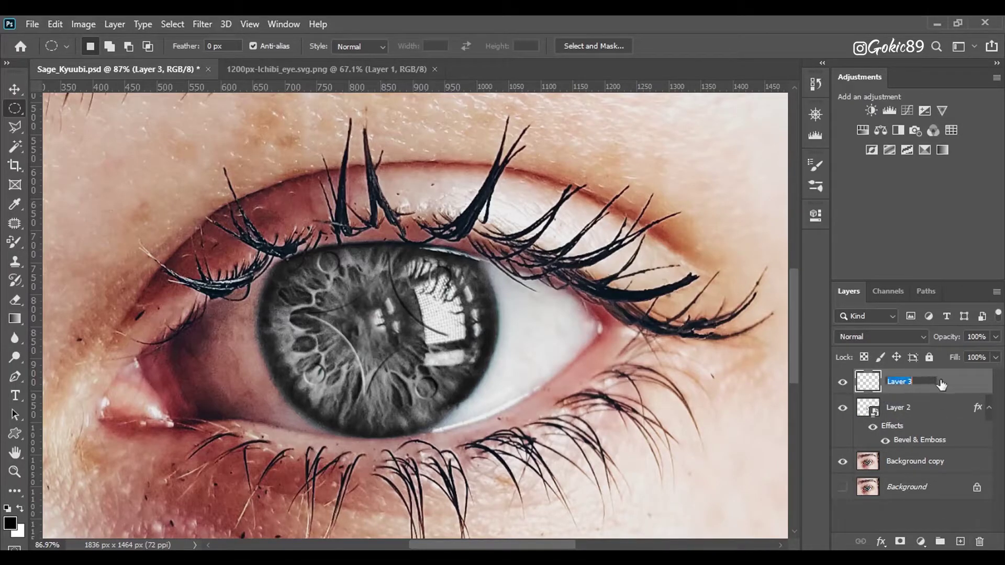
type("rk")
key("Return")
left_click(867, 407, "ctrl")
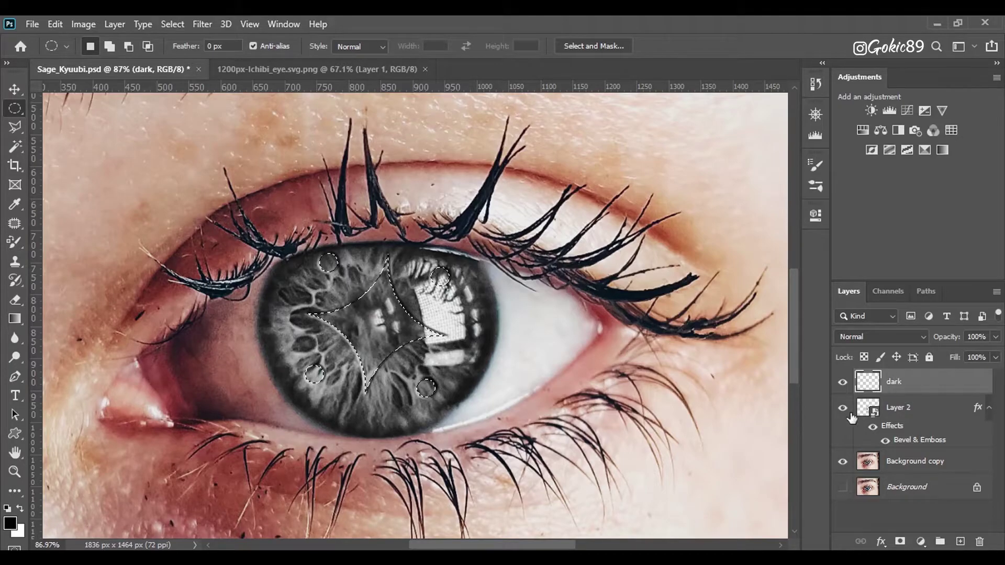
- Brush the star and four dots solid black inside the selection, then deselect
left_click(15, 242)
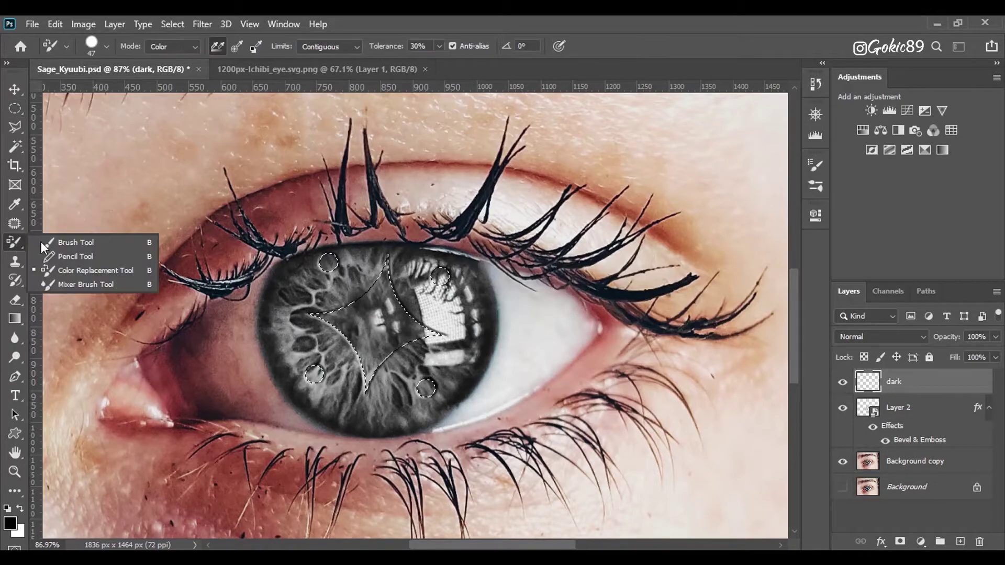
left_click(68, 242)
left_click(329, 261)
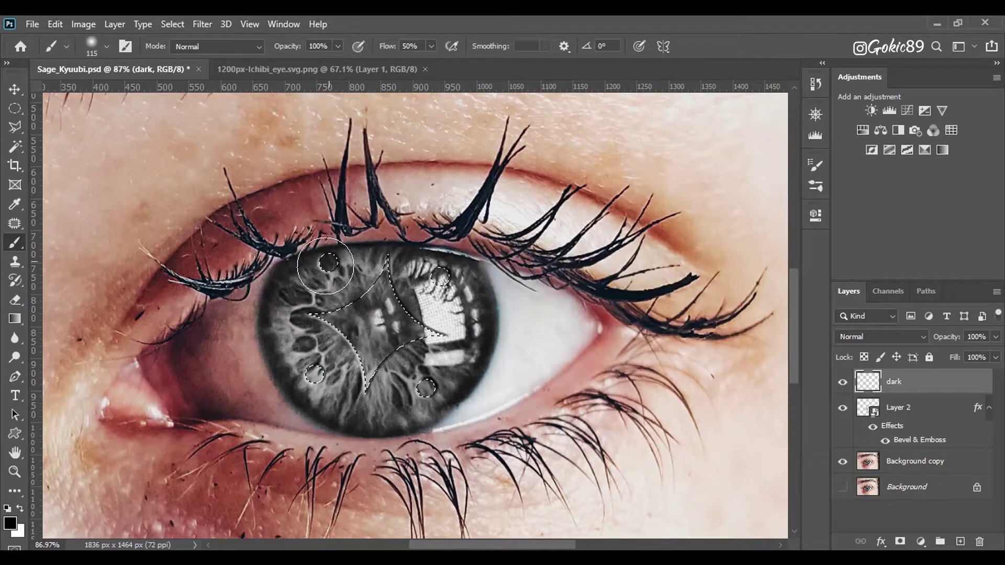
left_click(314, 374)
left_click_drag(357, 391, 387, 293)
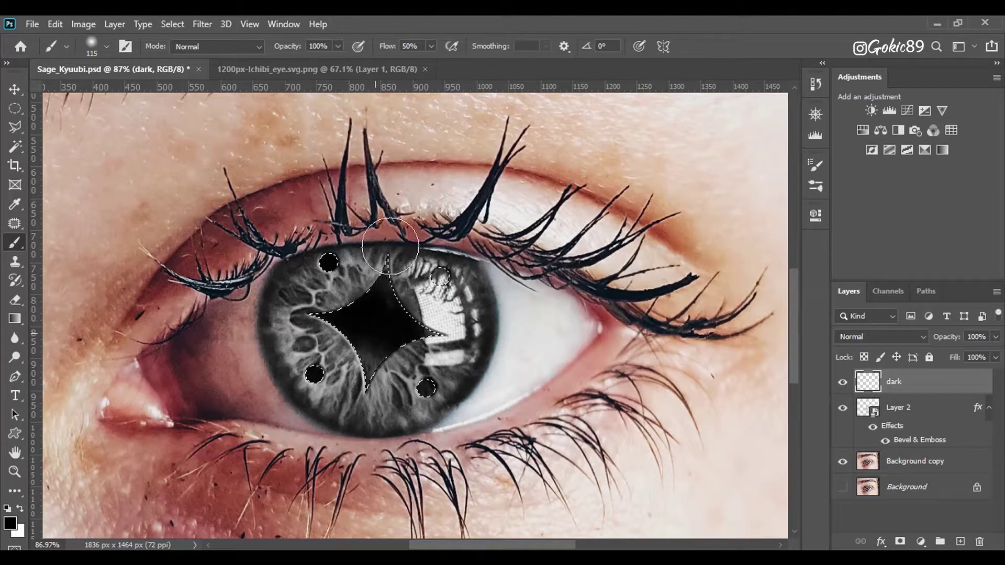
left_click(426, 387)
left_click(441, 276)
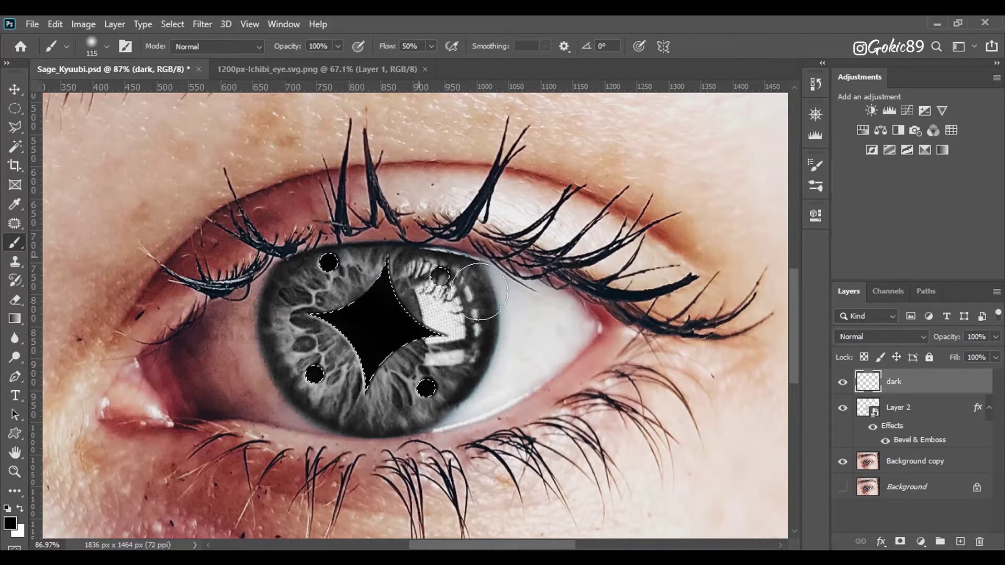
left_click(14, 109)
left_click(277, 266)
scroll(277, 266, "down", 2)
scroll(364, 365, "up", 3)
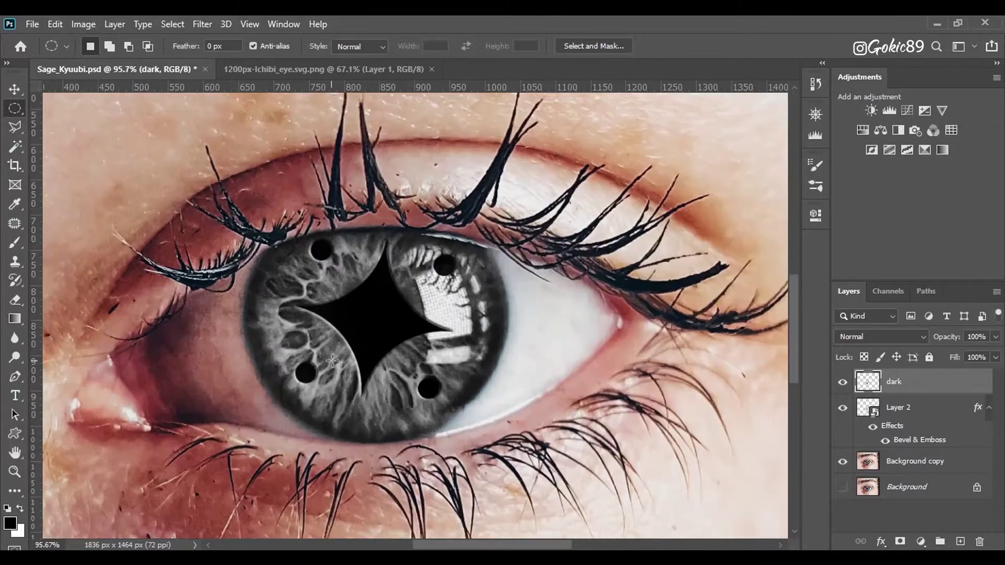
scroll(365, 366, "up", 2)
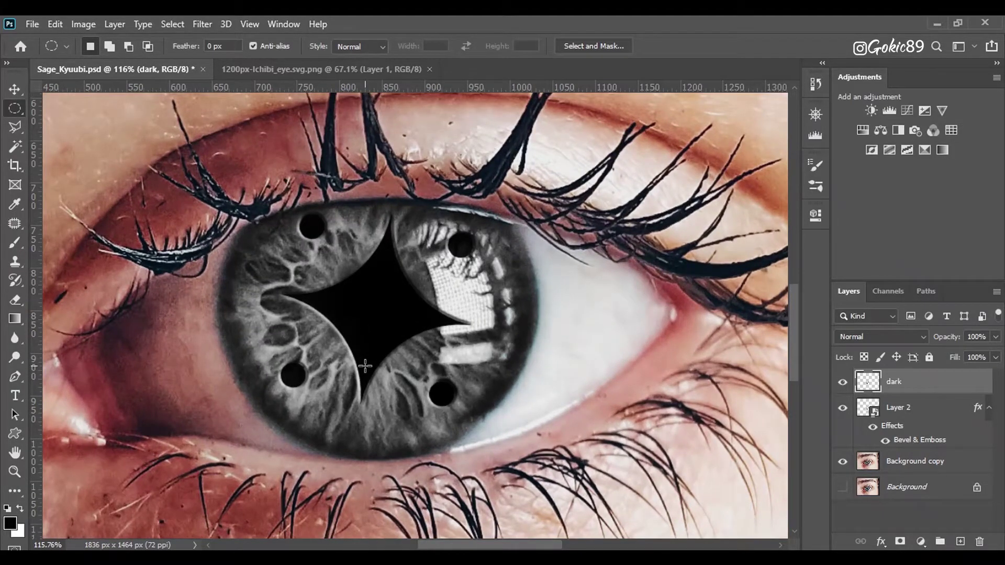
left_click(18, 454)
scroll(128, 442, "down", 3)
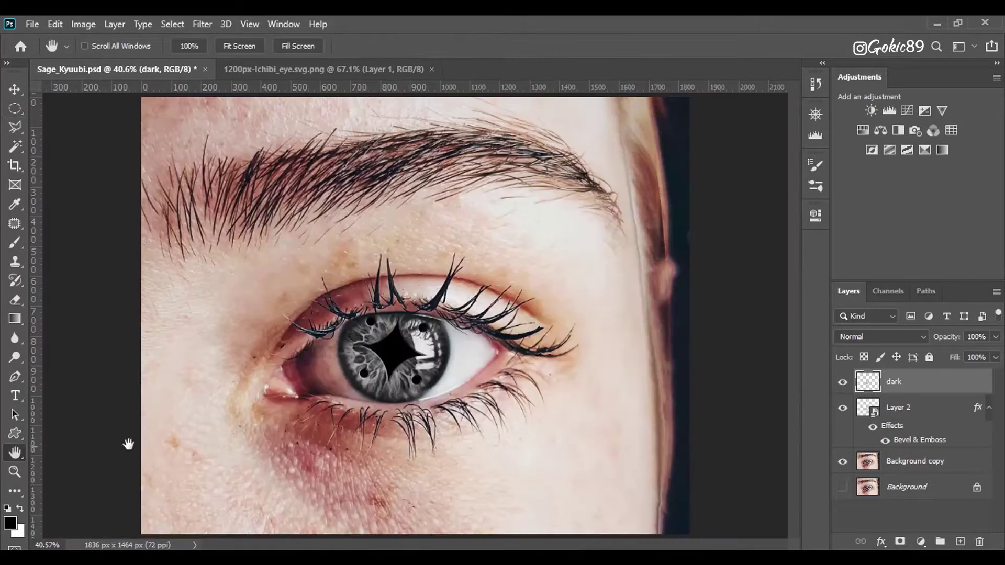
scroll(355, 446, "down", 1)
scroll(376, 401, "up", 1)
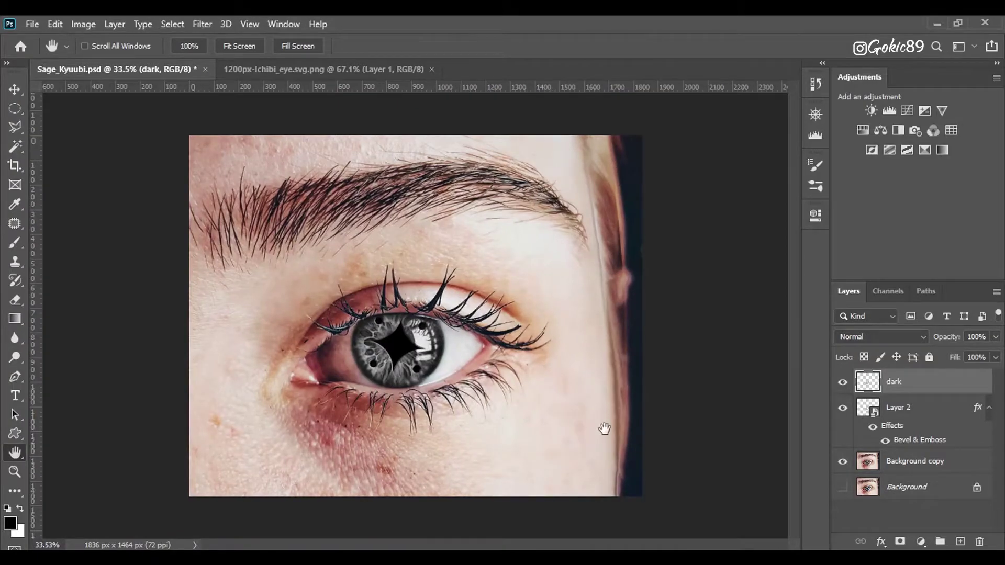
left_click(874, 470)
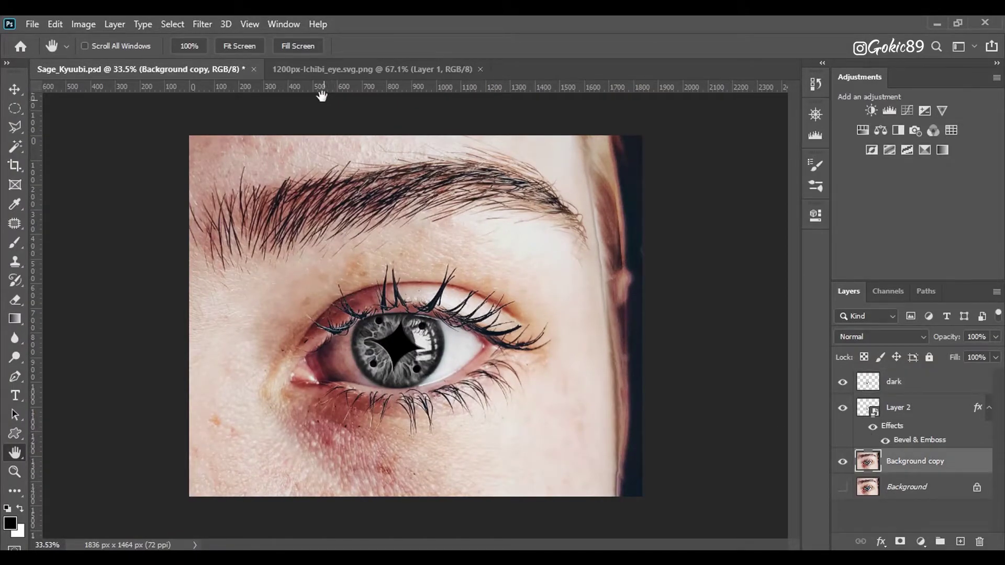
- Sample the Ichibi tan ring and light yellow as working colours, then return to Sage_Kyuubi.psd
left_click(317, 69)
scroll(289, 306, "down", 2)
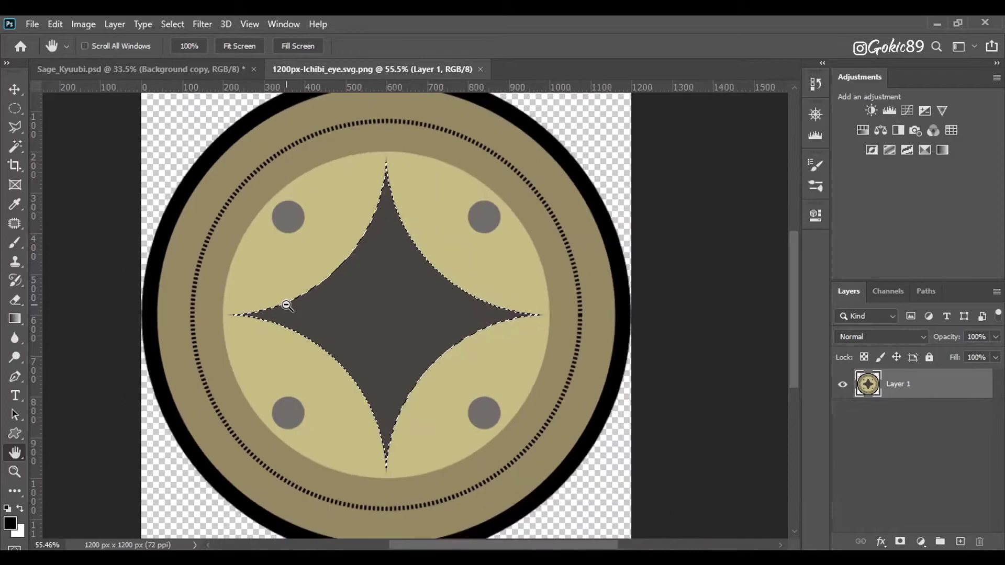
left_click(15, 204)
left_click(199, 220)
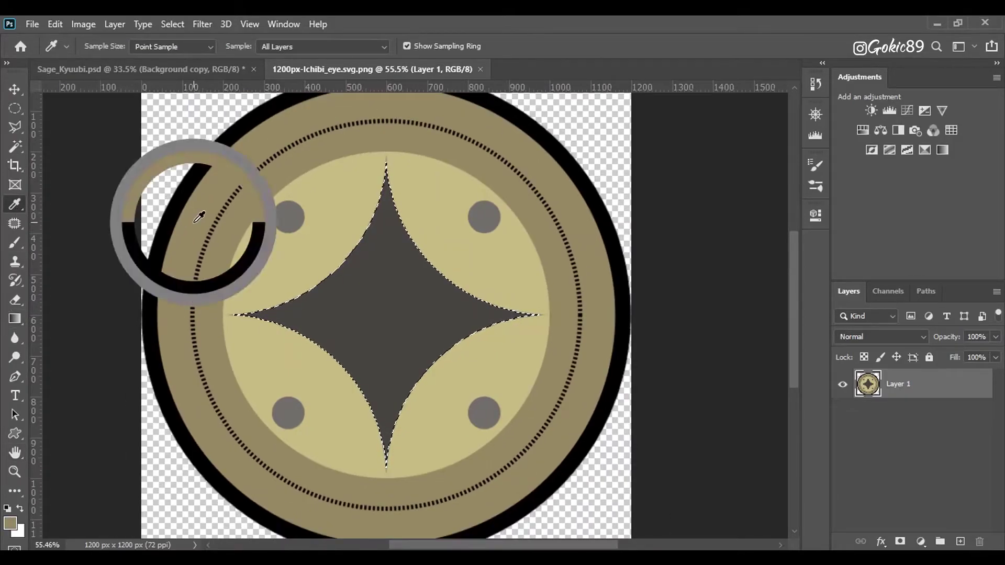
left_click(20, 507)
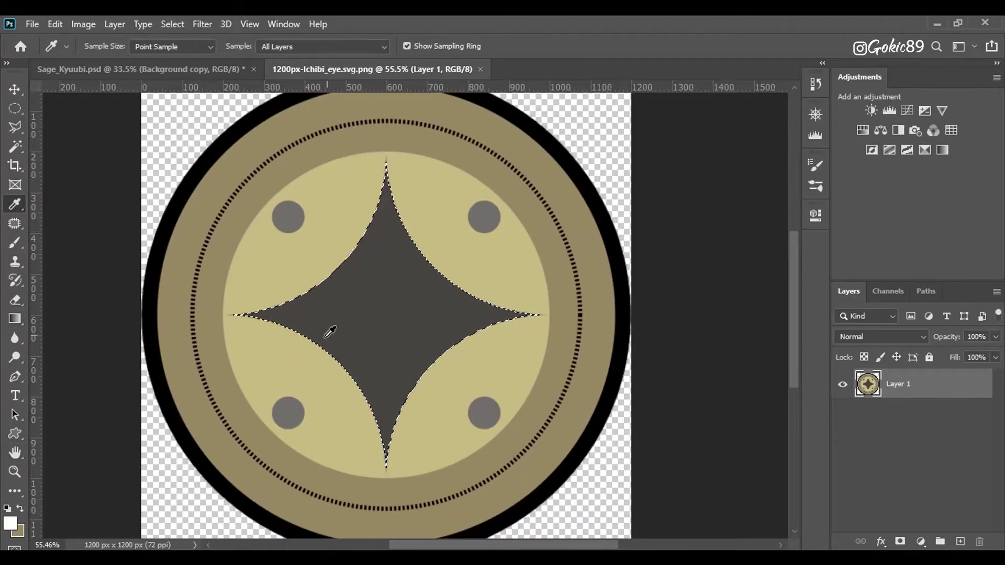
left_click(306, 363)
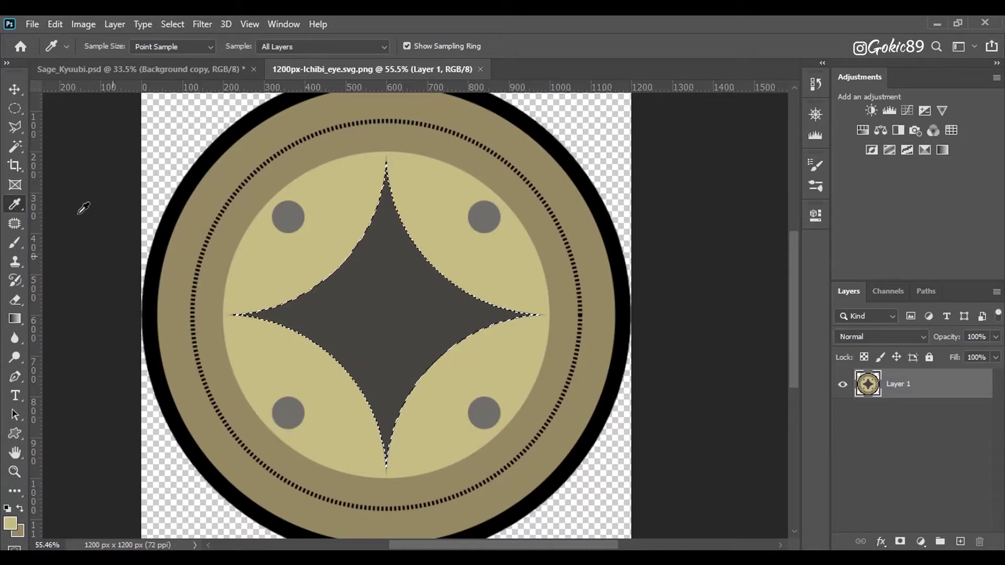
left_click(188, 74)
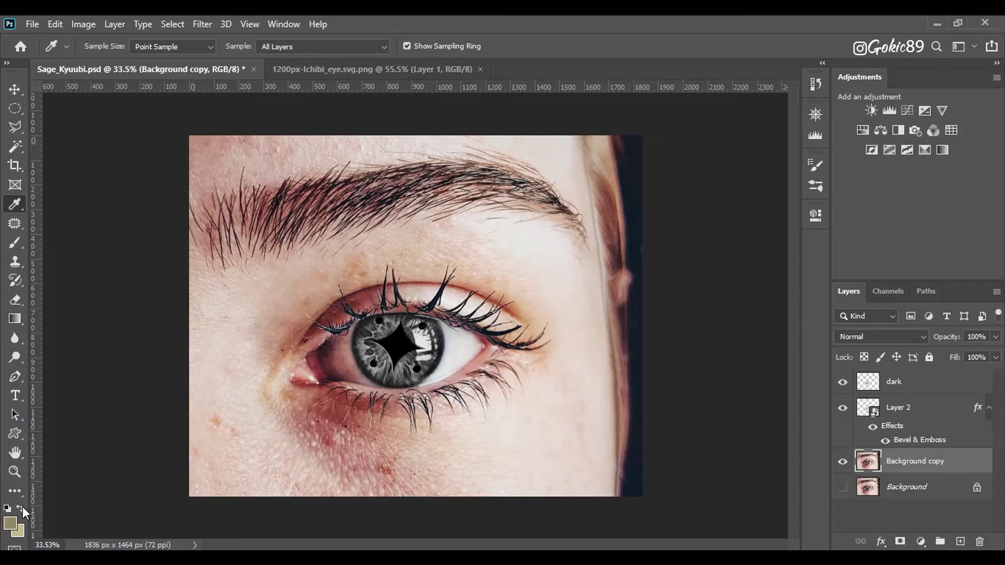
- Add a tan Color Fill layer in Color blend mode and invert its mask to black
left_click(921, 542)
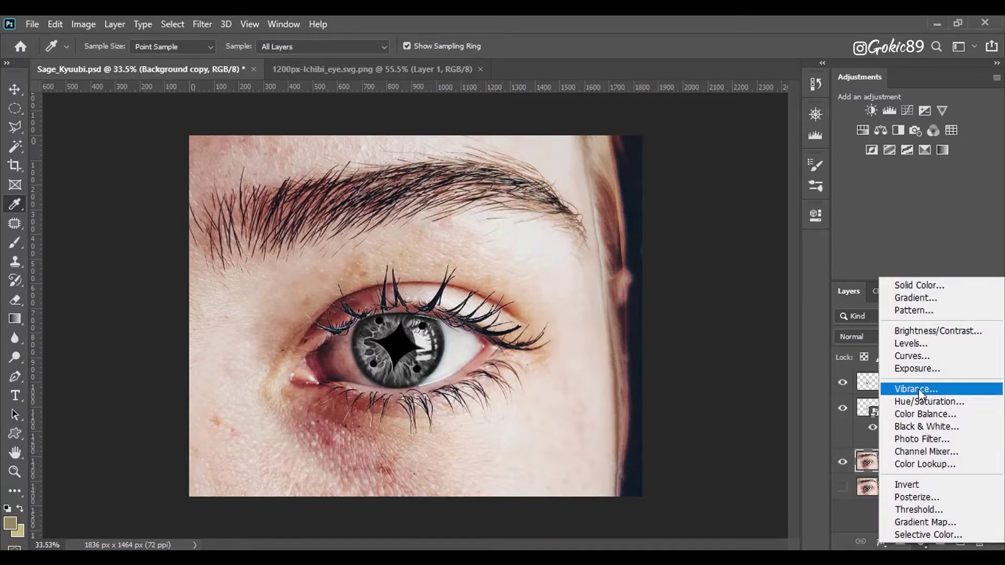
left_click(908, 287)
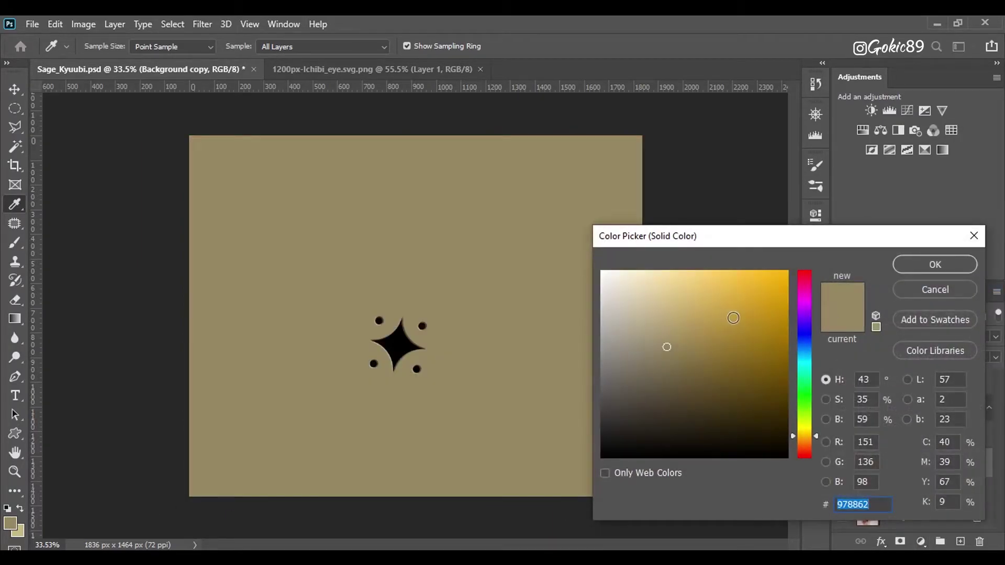
left_click(910, 264)
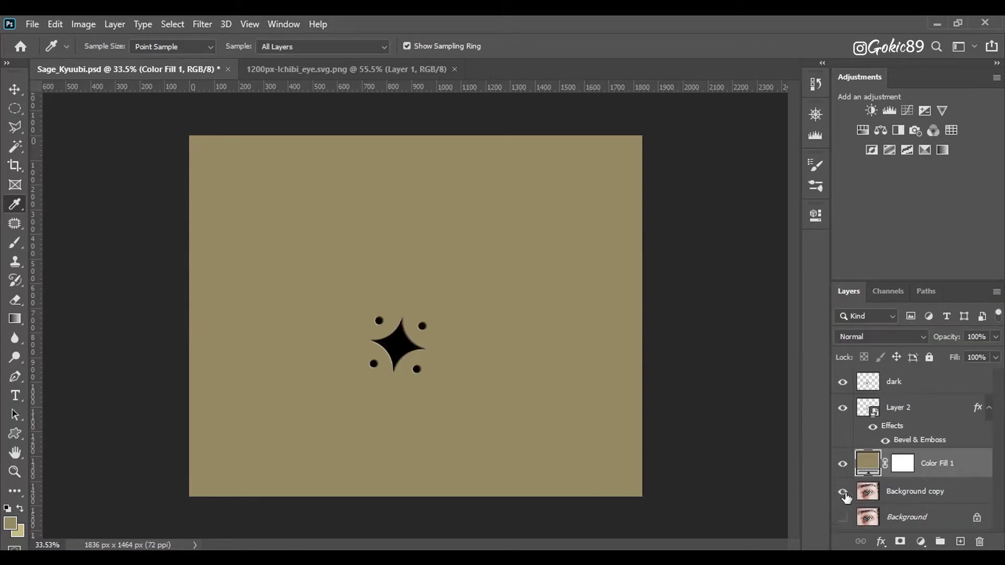
left_click(887, 339)
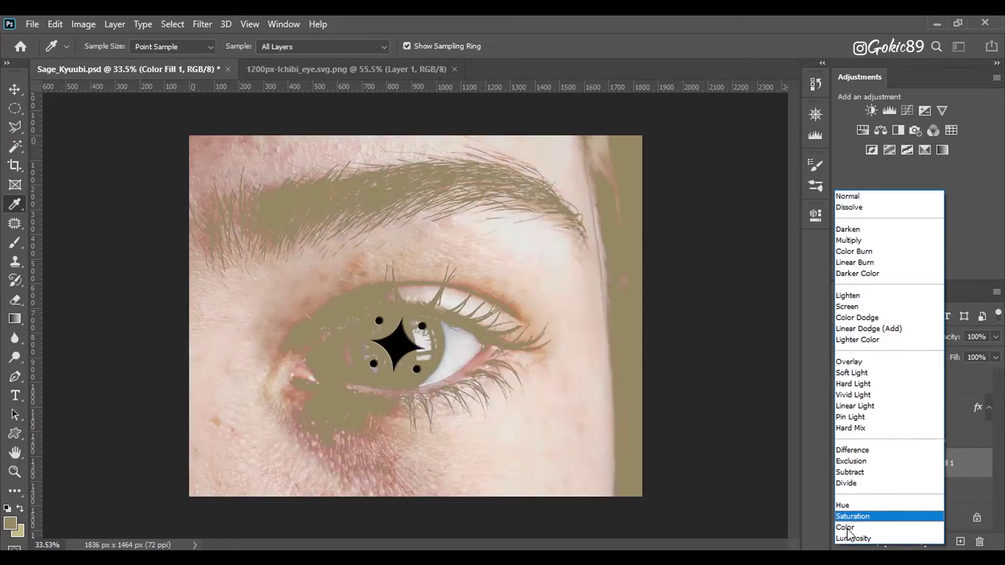
left_click(861, 523)
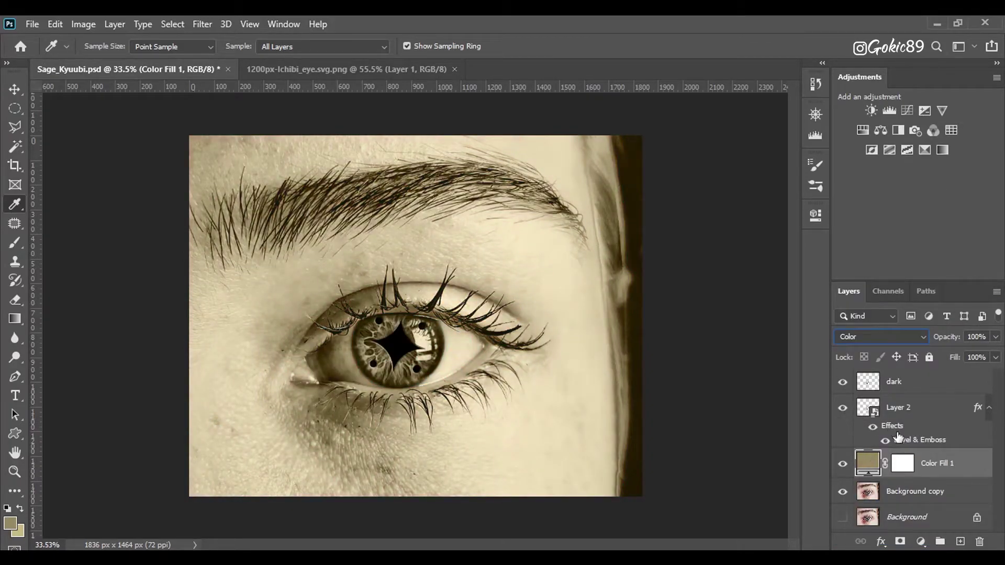
left_click(908, 470)
key("ctrl+i")
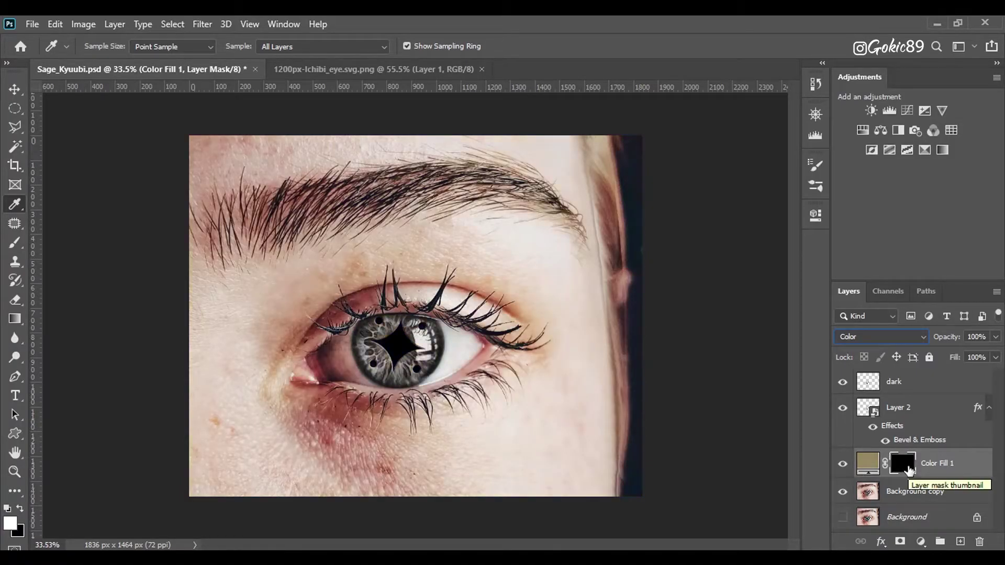
- Add a light yellow Color Fill layer above Background copy, also in Color blend mode
left_click(897, 493)
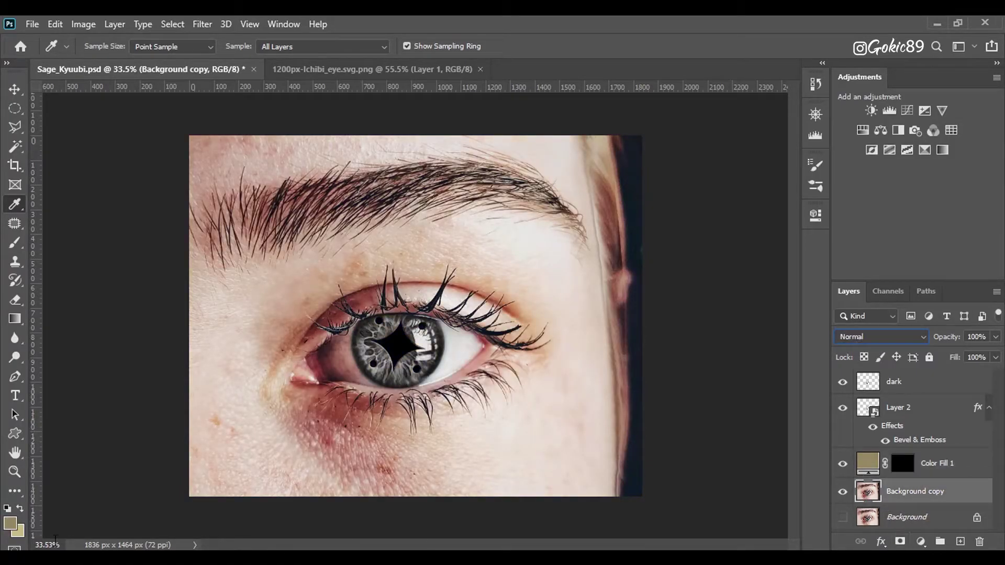
left_click(19, 508)
left_click(920, 541)
left_click(921, 284)
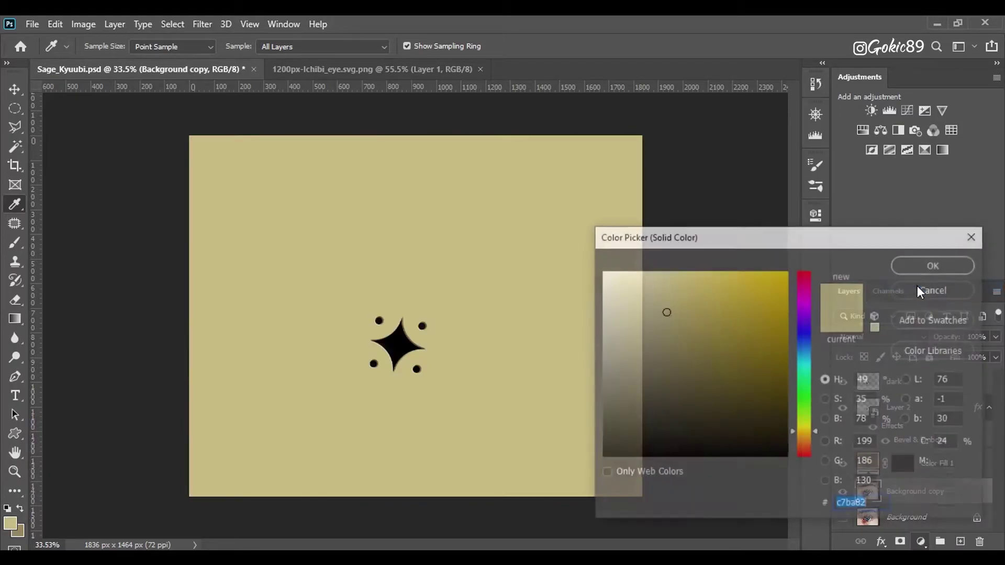
left_click(910, 269)
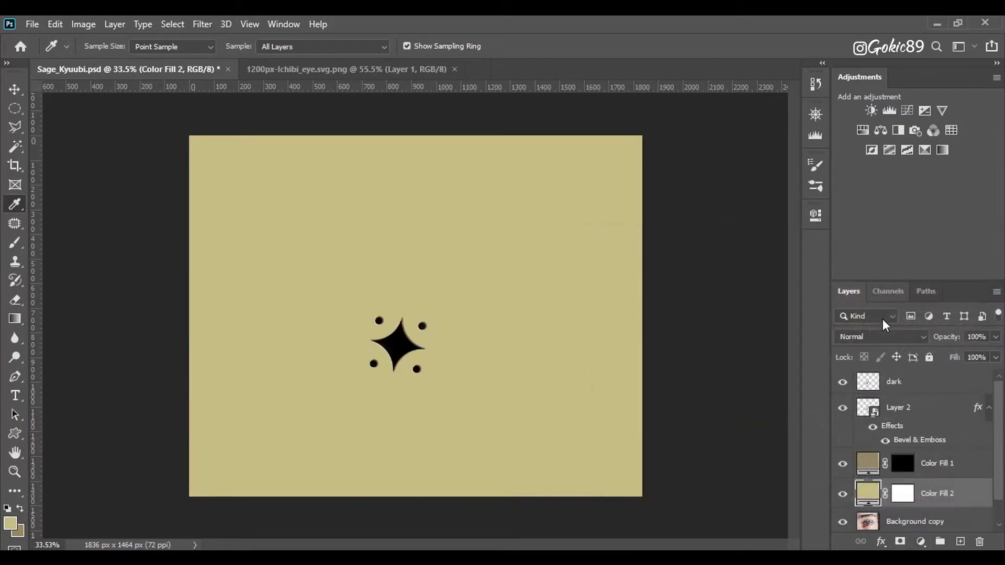
left_click(859, 338)
left_click(857, 527)
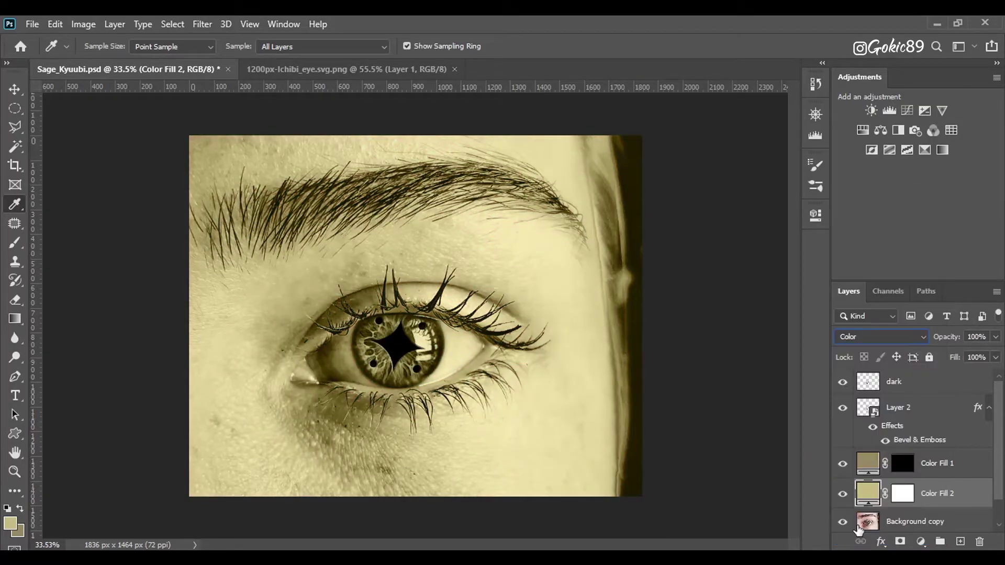
left_click(904, 494)
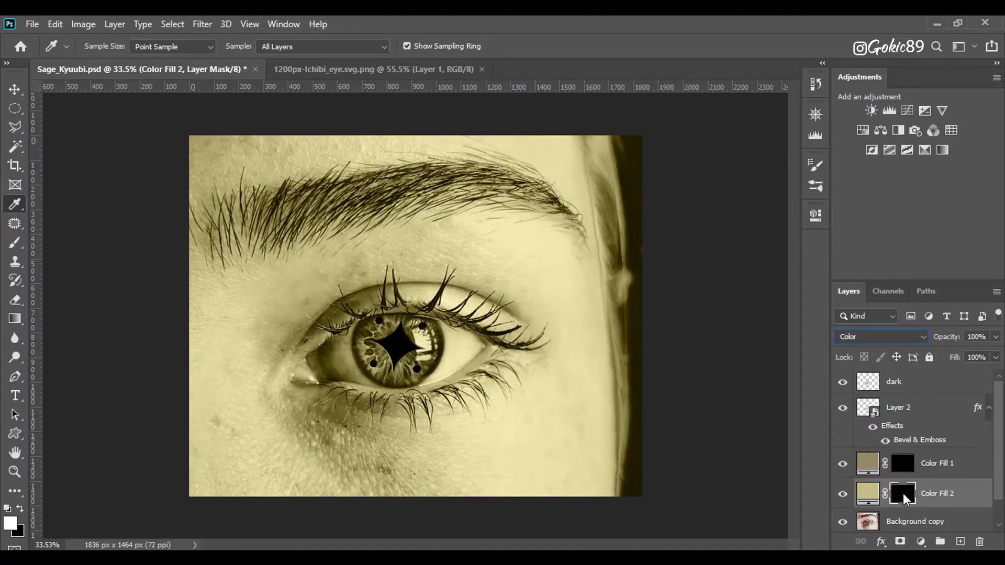
left_click(902, 463)
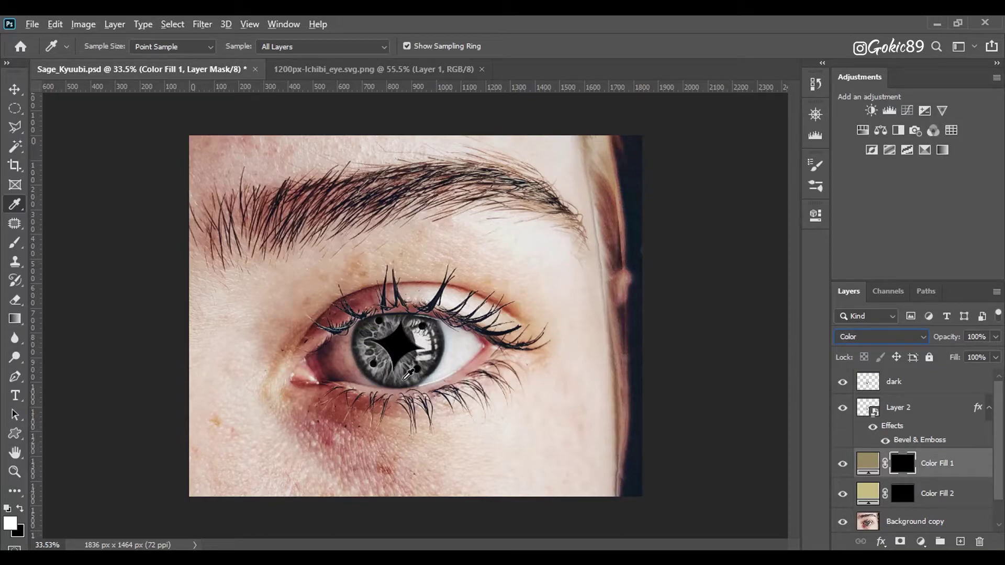
- With a soft 70 px brush, paint white on both fill masks over the iris
scroll(401, 377, "up", 1)
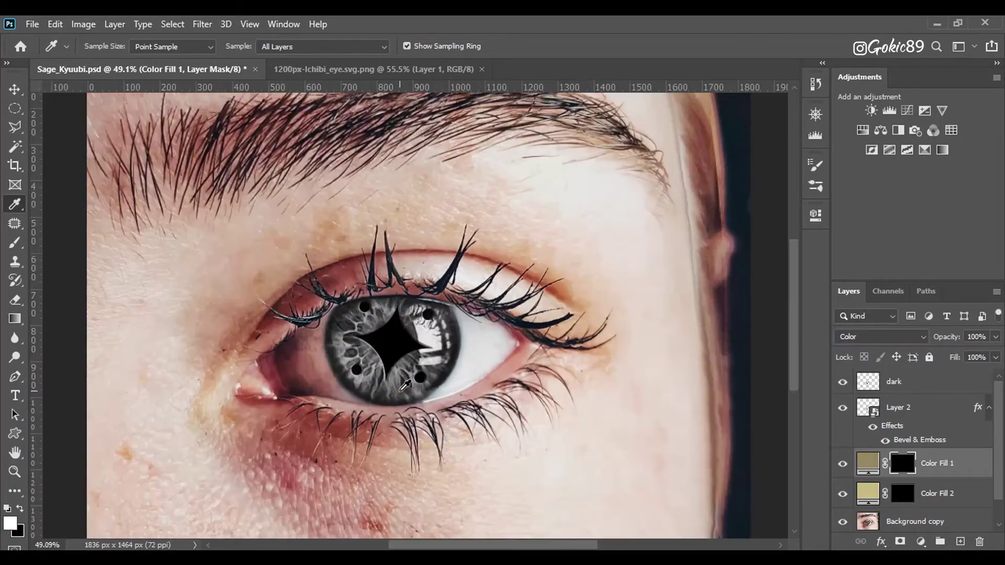
scroll(402, 378, "up", 1)
scroll(366, 390, "up", 1)
scroll(342, 401, "up", 1)
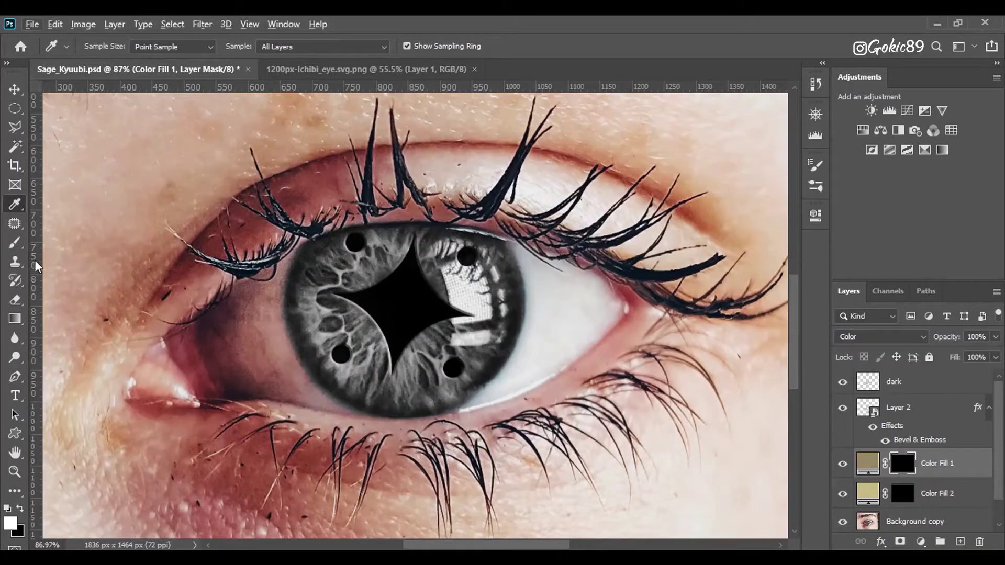
left_click(15, 243)
scroll(394, 384, "up", 2)
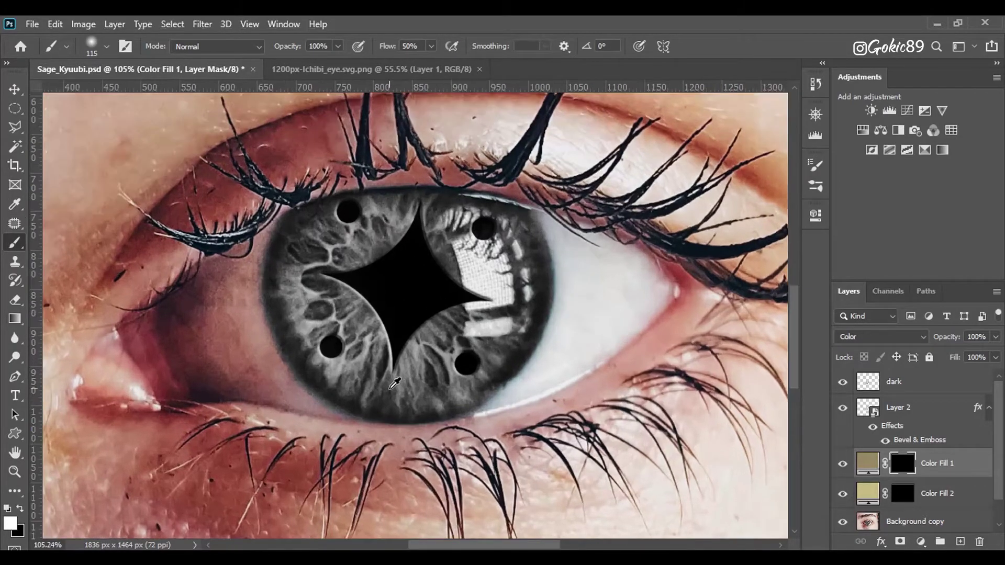
right_click(359, 218, "alt")
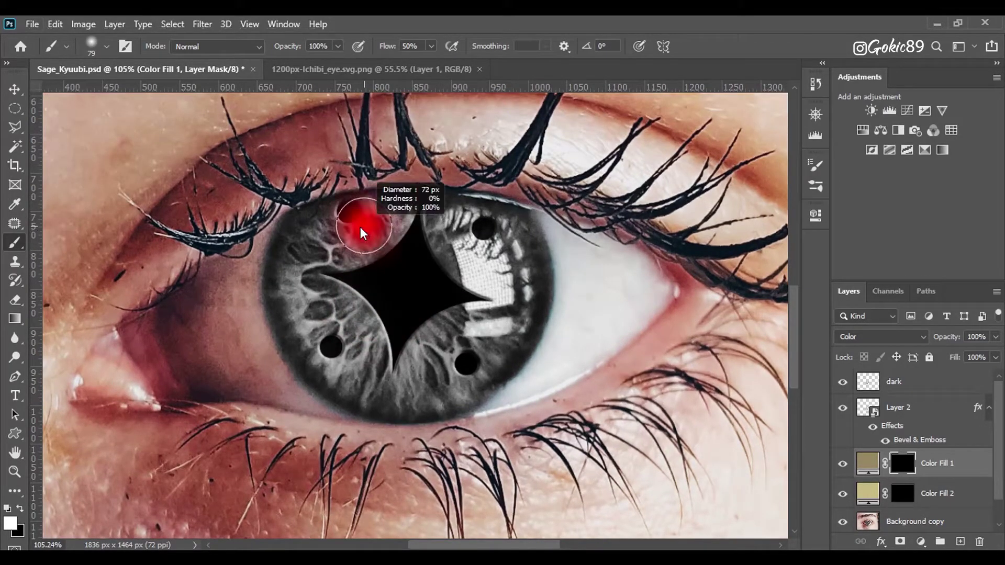
mouse_move(377, 208)
left_mouse_down()
mouse_move(300, 359)
mouse_move(478, 387)
mouse_move(528, 299)
mouse_move(533, 247)
mouse_move(495, 218)
mouse_move(413, 202)
mouse_move(335, 214)
mouse_move(301, 272)
mouse_move(320, 346)
mouse_move(403, 382)
mouse_move(523, 325)
mouse_move(496, 259)
left_mouse_up()
left_click(904, 497)
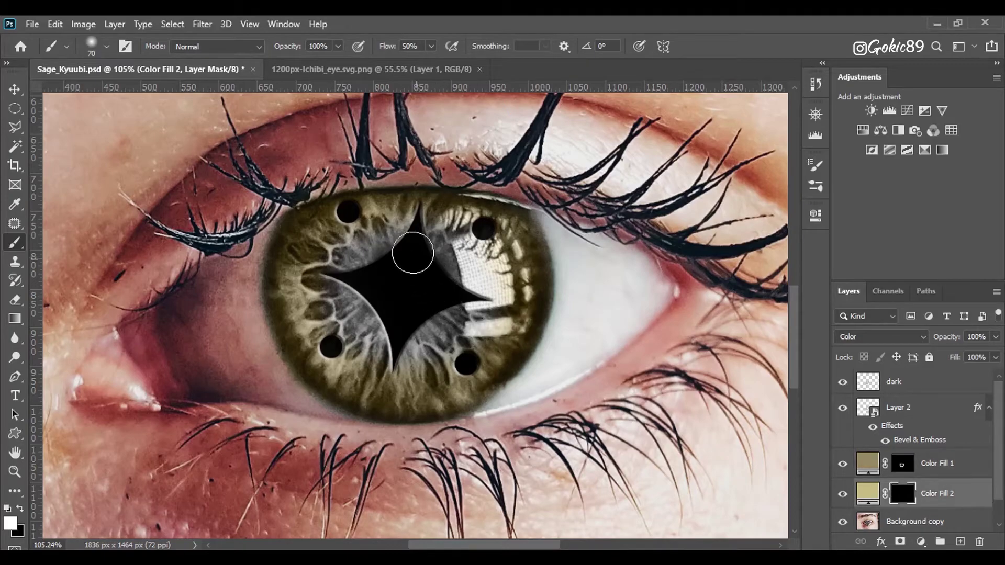
mouse_move(413, 253)
left_mouse_down()
mouse_move(364, 233)
mouse_move(344, 306)
mouse_move(457, 321)
mouse_move(460, 224)
mouse_move(386, 287)
mouse_move(440, 340)
mouse_move(367, 339)
mouse_move(448, 322)
mouse_move(332, 276)
mouse_move(419, 229)
mouse_move(459, 301)
mouse_move(366, 336)
mouse_move(346, 327)
mouse_move(391, 228)
mouse_move(322, 274)
mouse_move(421, 349)
mouse_move(479, 233)
mouse_move(397, 215)
mouse_move(406, 247)
mouse_move(377, 361)
mouse_move(392, 365)
mouse_move(333, 341)
left_mouse_up()
- Set Color Fill 1's opacity to 71% and keep Color Fill 2 at 100%
left_click(869, 494)
left_click(995, 337)
left_click_drag(996, 354, 984, 360)
left_click(858, 470)
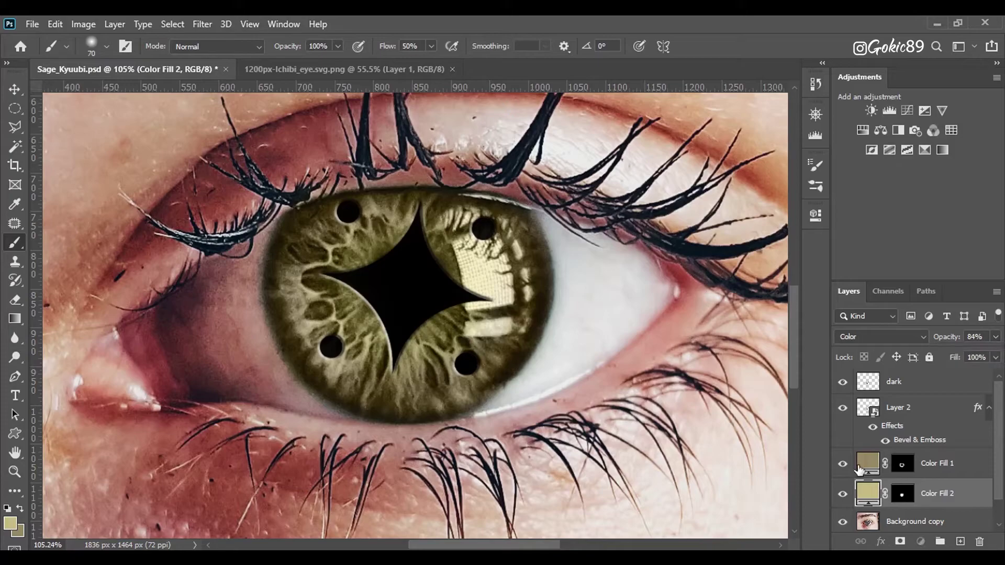
left_click(996, 339)
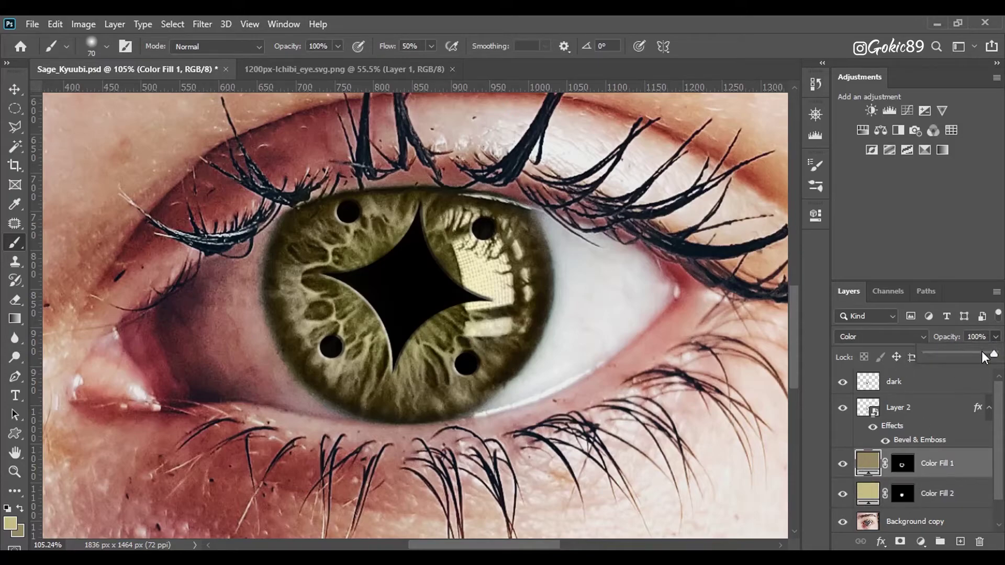
left_click_drag(996, 354, 975, 356)
left_click(885, 495)
left_click(994, 338)
left_click_drag(982, 354, 997, 355)
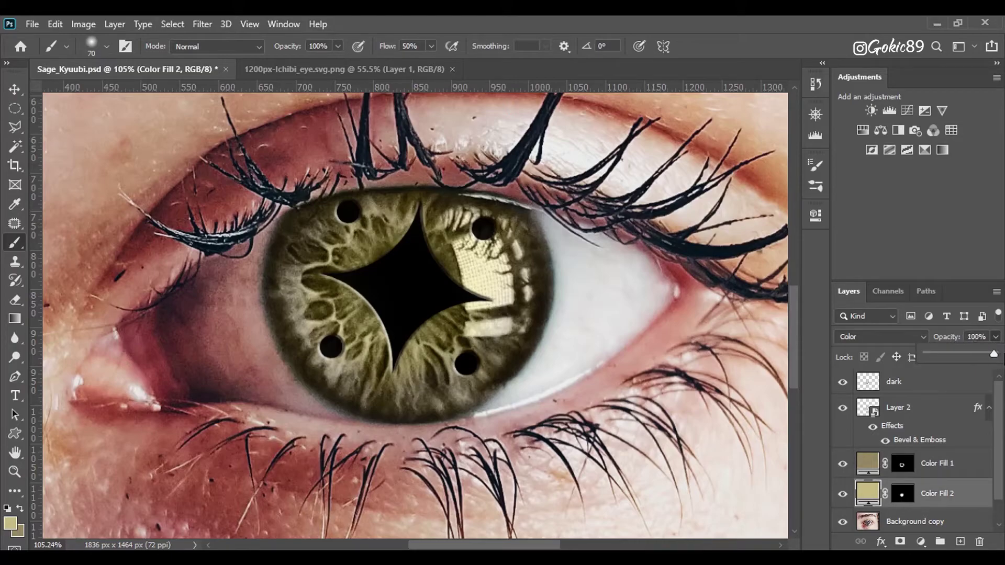
- Fit the image on screen, stamp a merged Layer 3 above dark, and make it a smart object
double_click(15, 453)
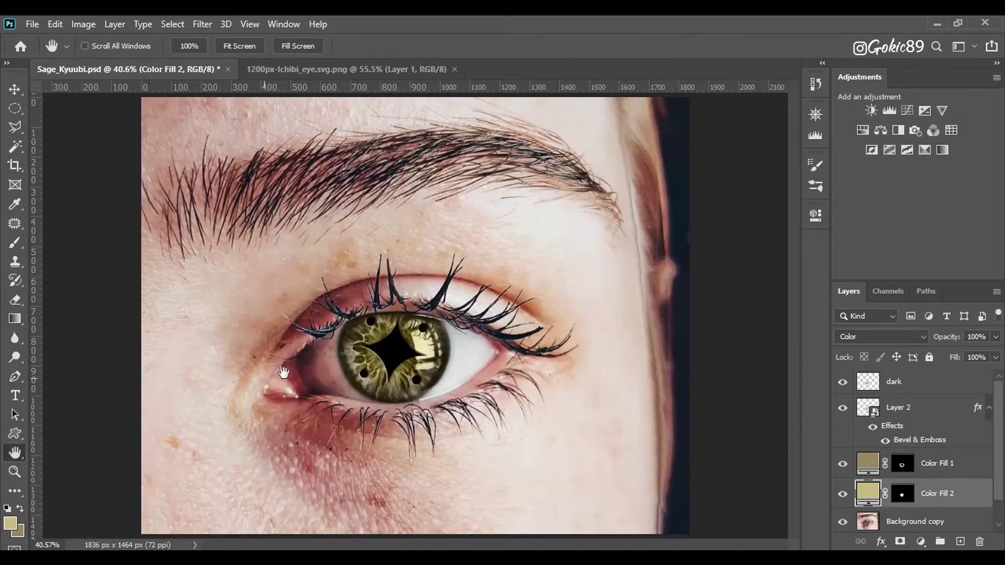
key("ctrl+minus")
key("ctrl+0")
scroll(419, 314, "down", 2)
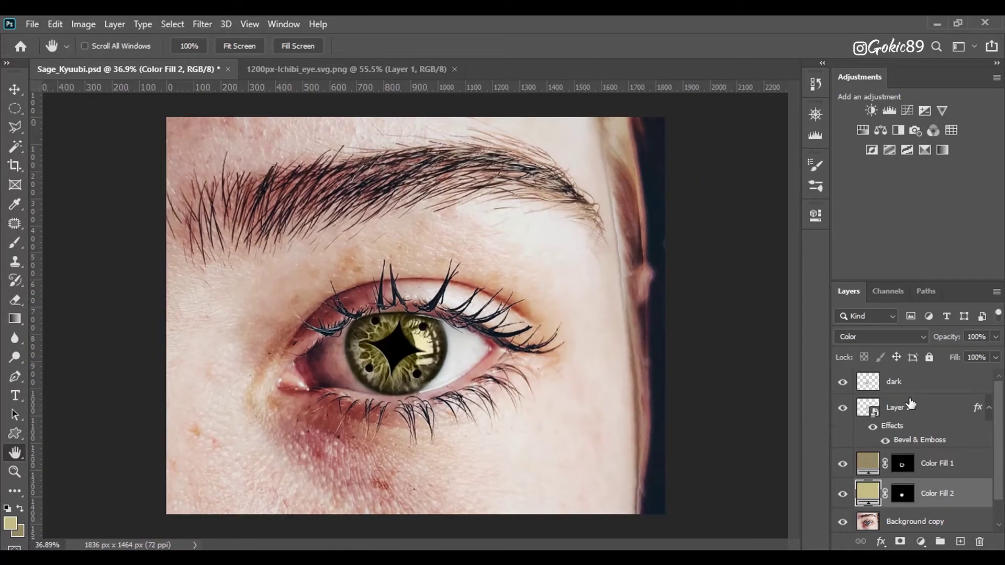
left_click(894, 391)
left_click(960, 543)
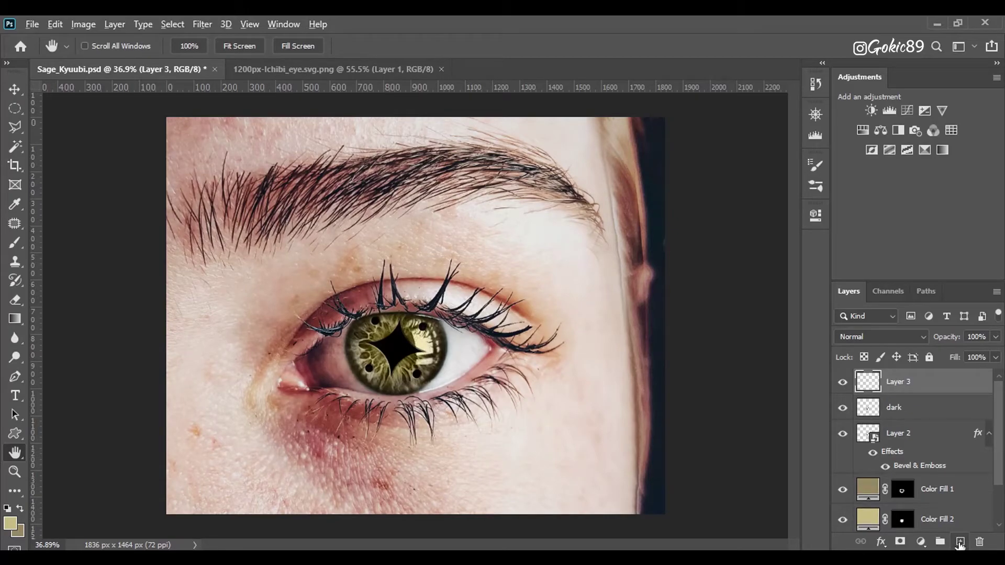
right_click(894, 386)
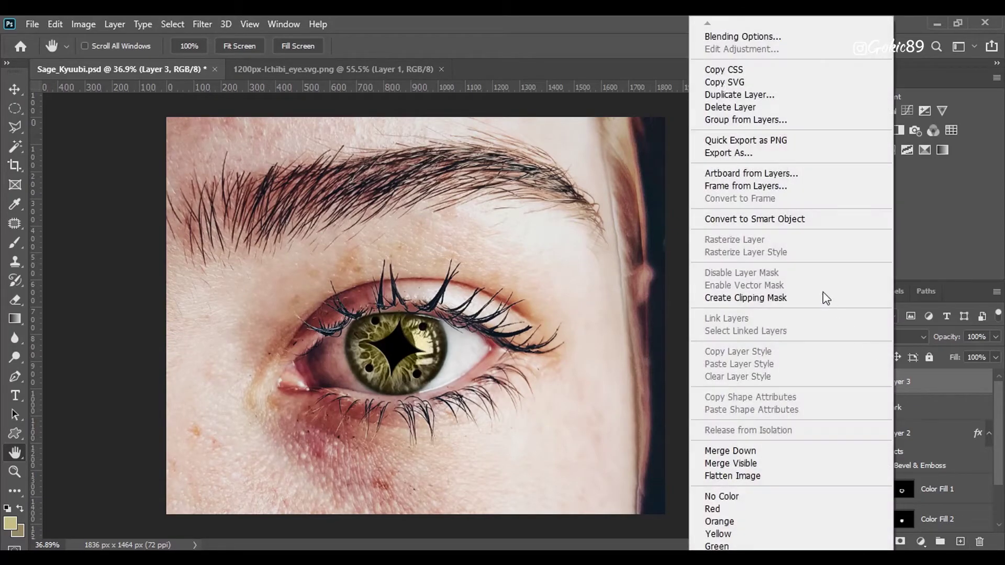
left_click(761, 220)
left_click(214, 23)
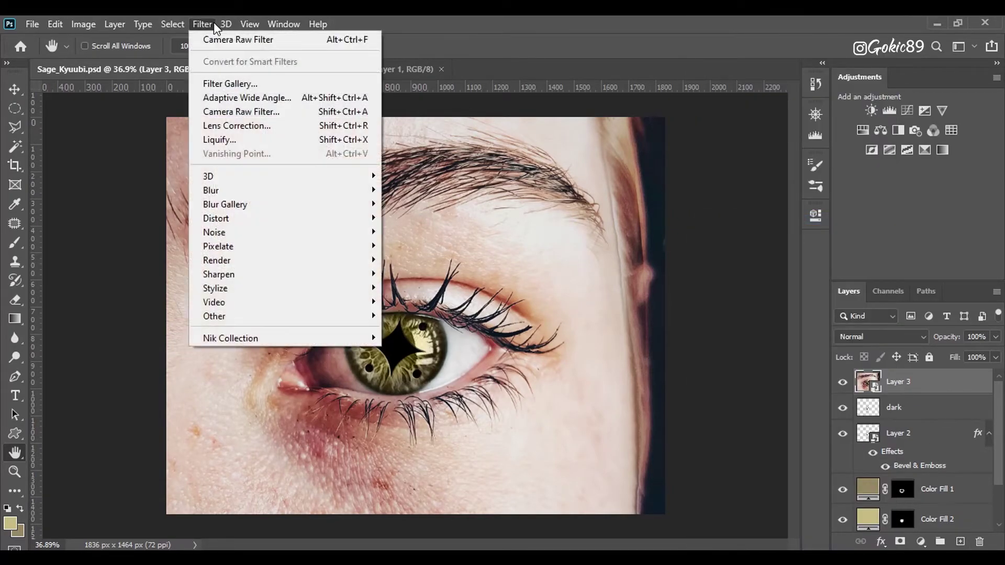
- In Camera Raw Filter, set Clarity +22, Dehaze +18 and Texture +10
left_click(237, 112)
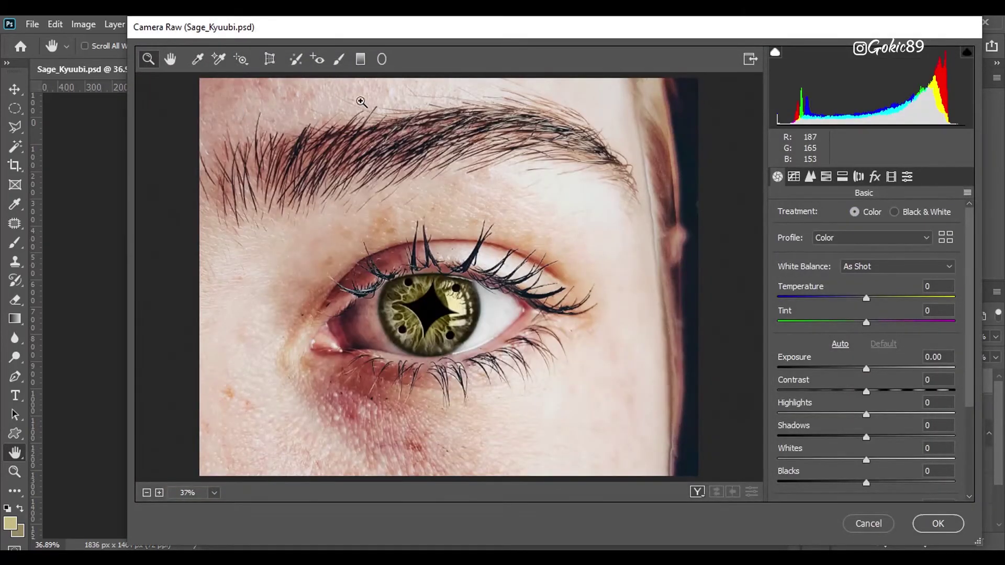
left_click_drag(972, 361, 974, 469)
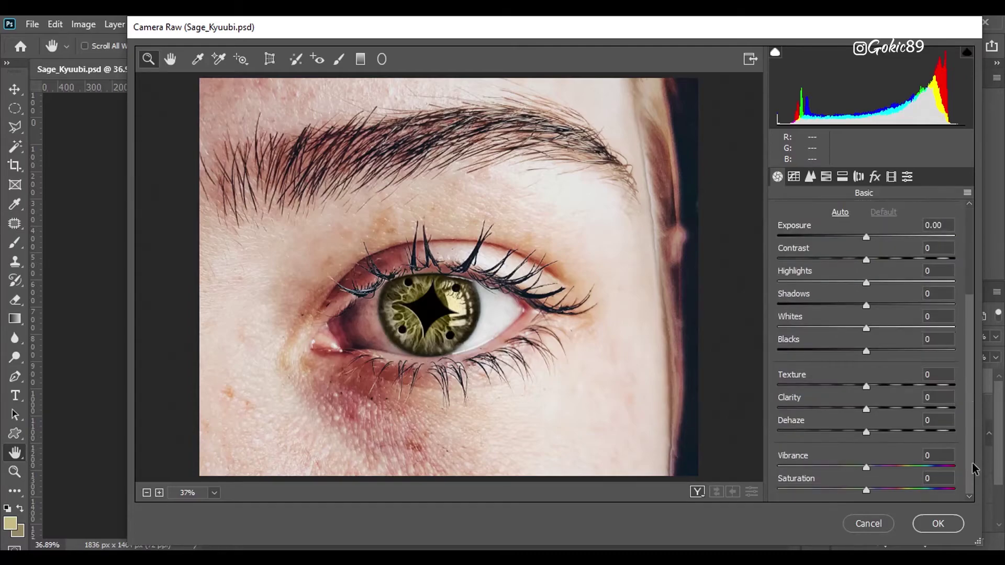
left_click_drag(866, 407, 886, 407)
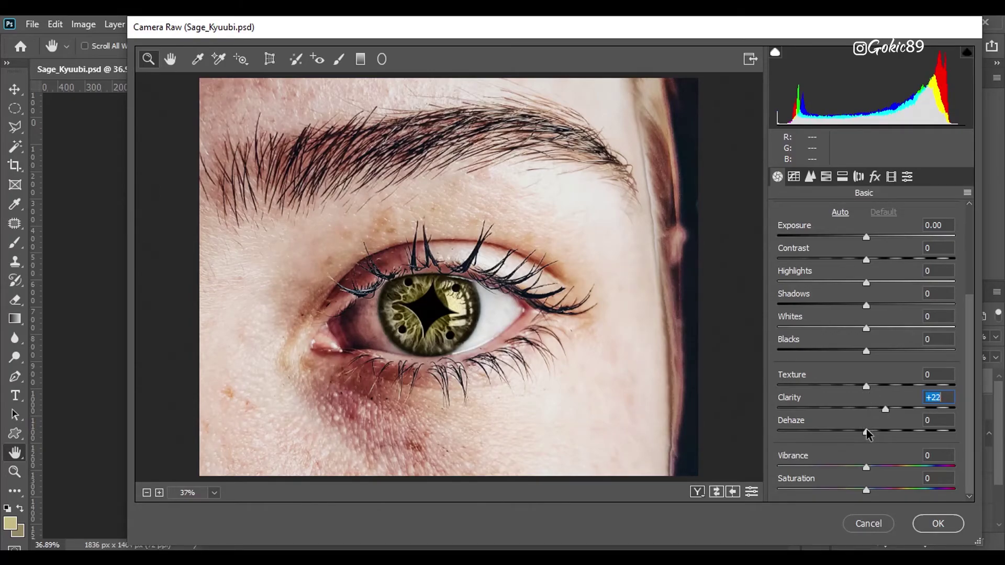
left_click_drag(866, 431, 880, 430)
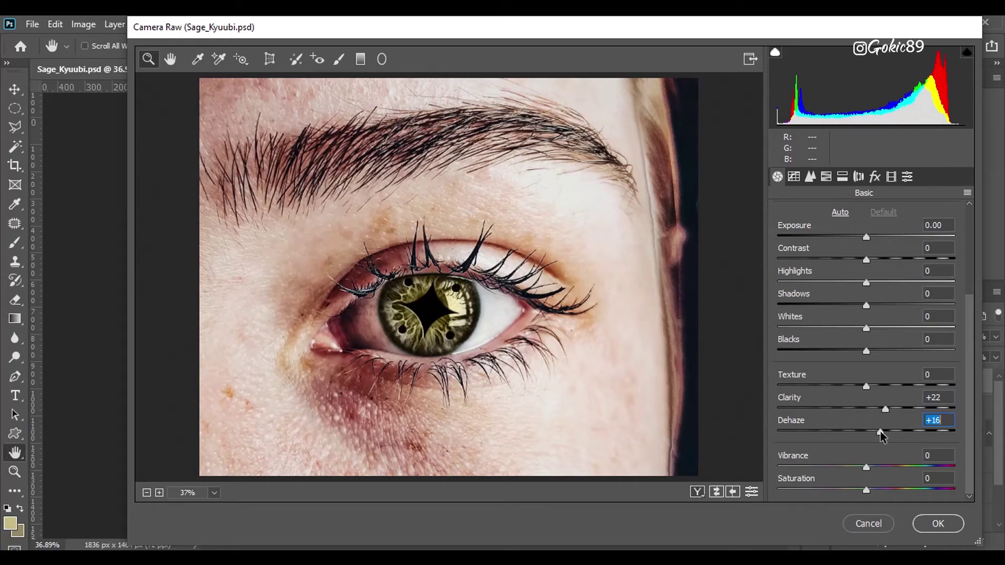
left_click_drag(865, 385, 871, 386)
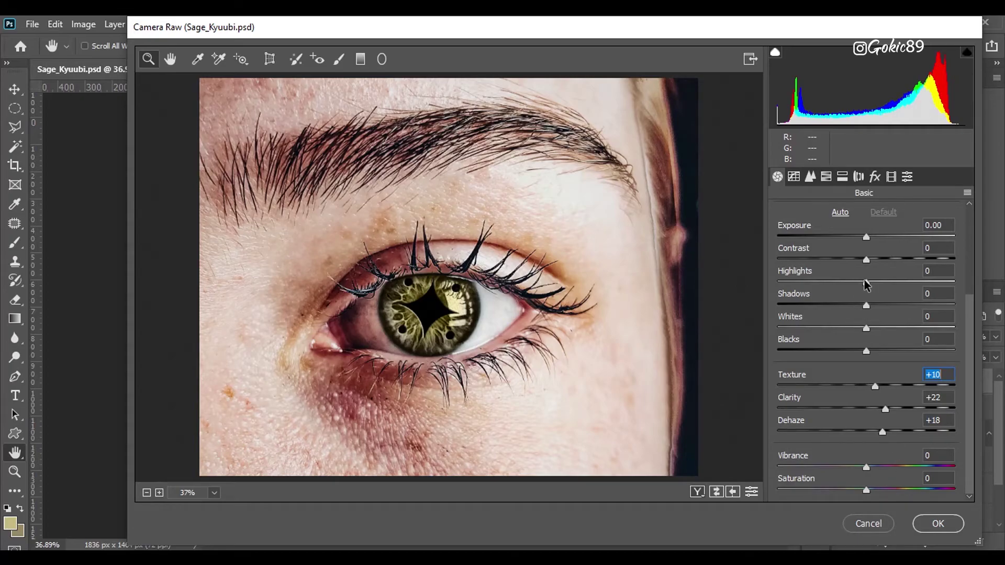
- Lower Highlights -23, Contrast -17, Shadows -9, Whites -25 and Blacks -4, then apply the grading
left_click_drag(866, 283, 846, 283)
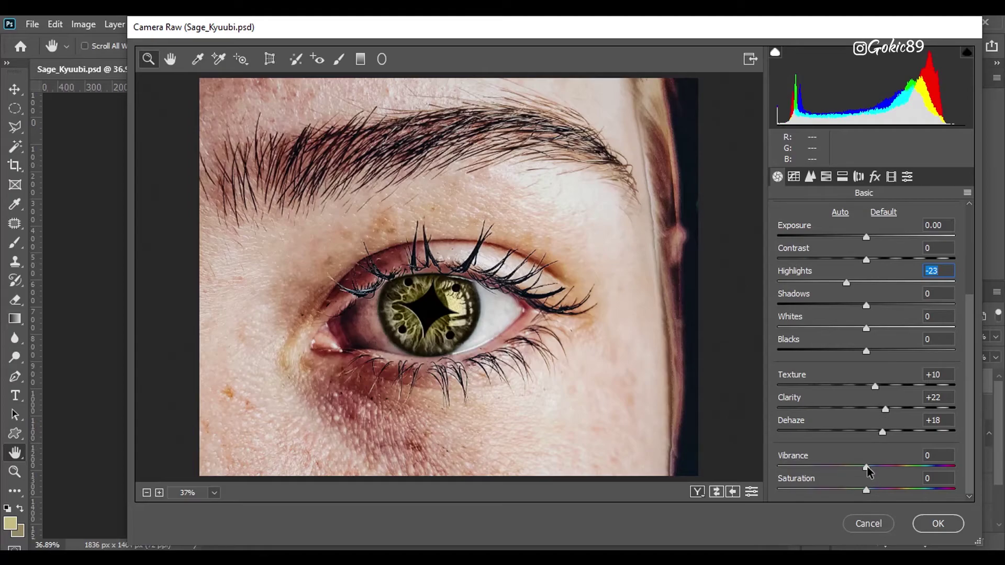
scroll(859, 336, "up", 1)
scroll(859, 336, "up", 1)
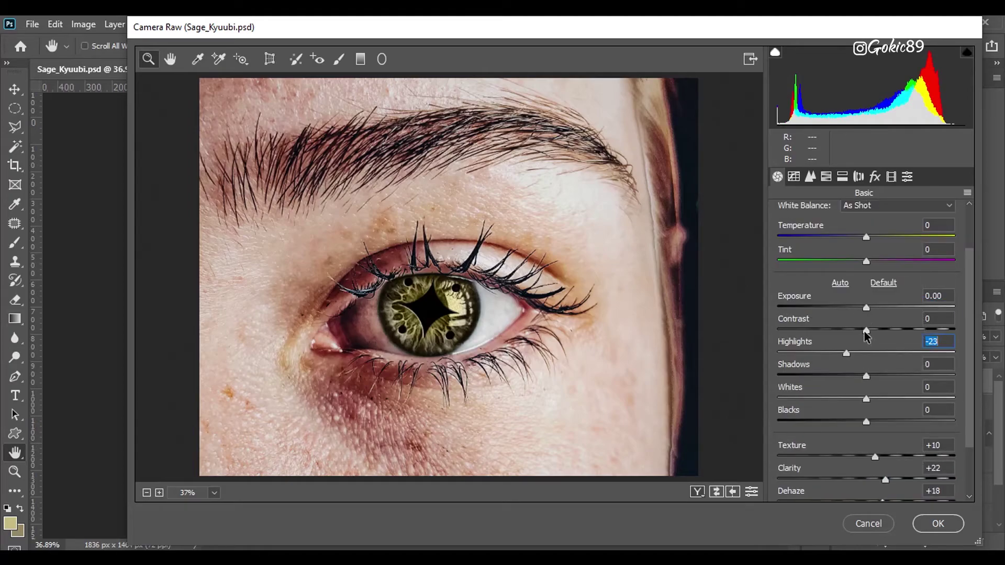
left_click_drag(864, 327, 851, 330)
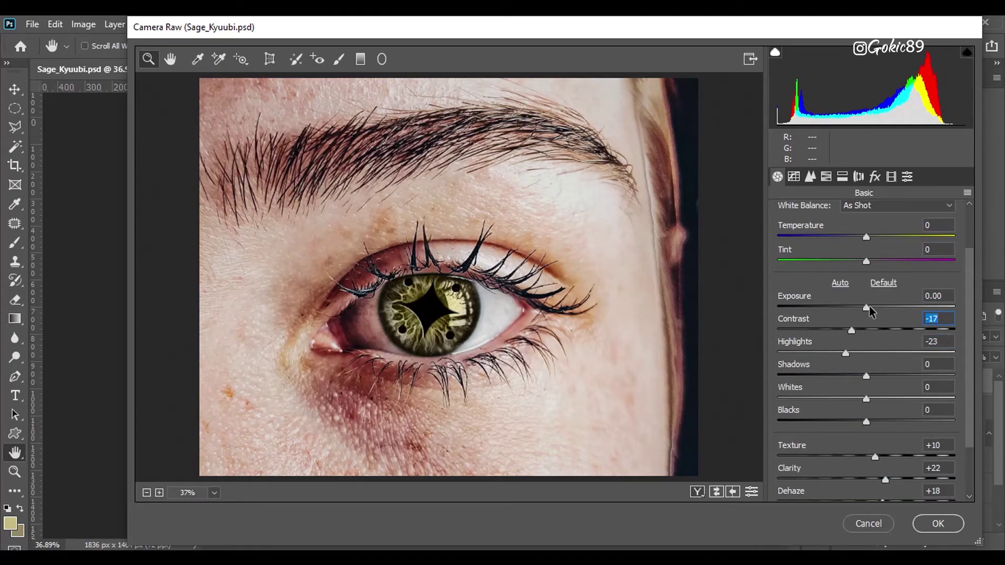
mouse_move(866, 376)
left_mouse_down()
mouse_move(857, 375)
mouse_move(868, 378)
left_mouse_up()
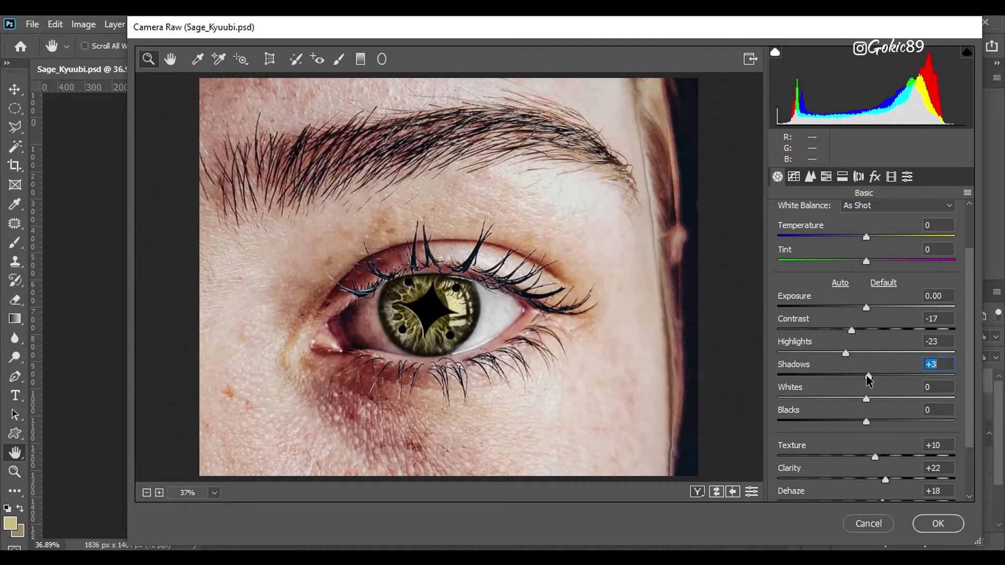
left_click_drag(864, 375, 857, 375)
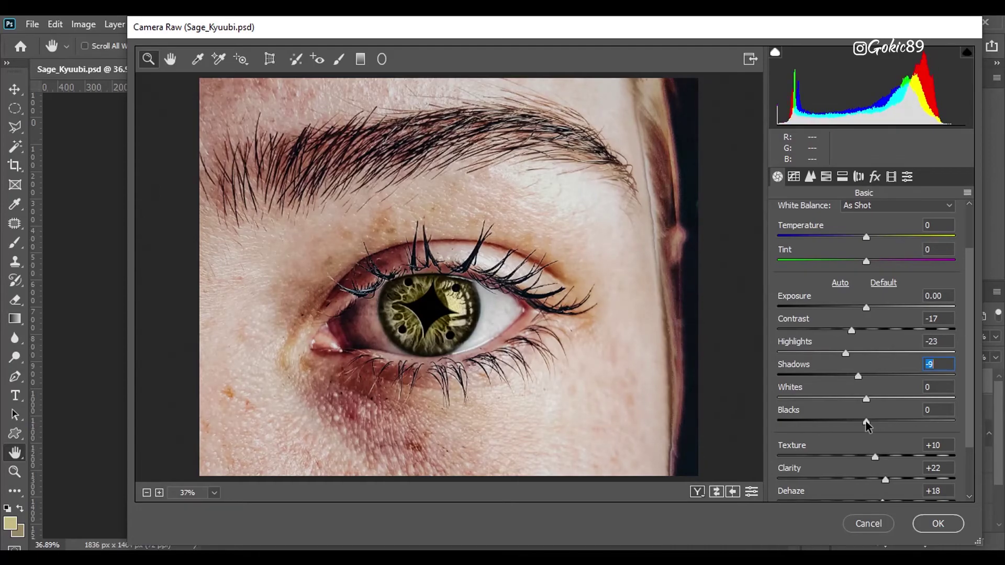
mouse_move(867, 425)
left_mouse_down()
mouse_move(855, 426)
mouse_move(885, 427)
mouse_move(863, 426)
mouse_move(865, 397)
mouse_move(875, 397)
mouse_move(845, 404)
left_mouse_up()
left_click(937, 525)
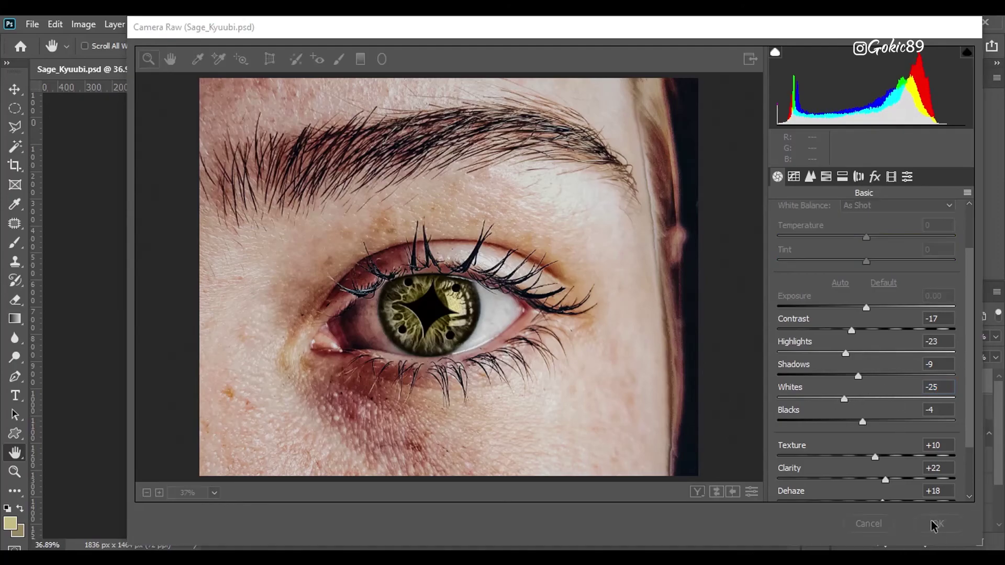